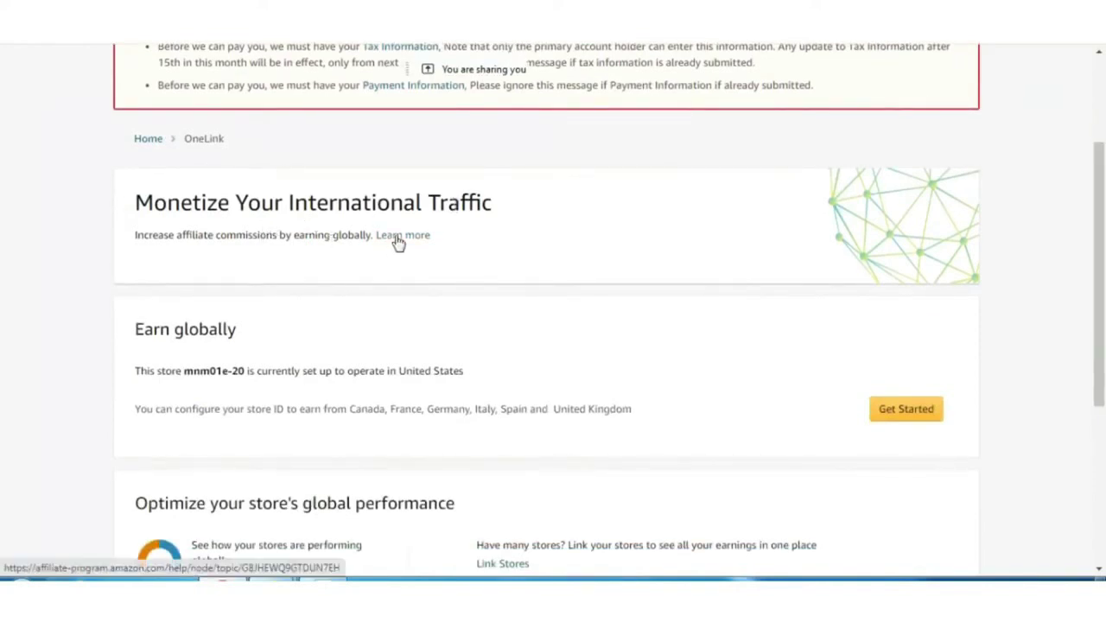
- Start the store's Earn Globally setup, selecting Canada and United Kingdom as additional countries and proceeding with the selection
left_click(906, 414)
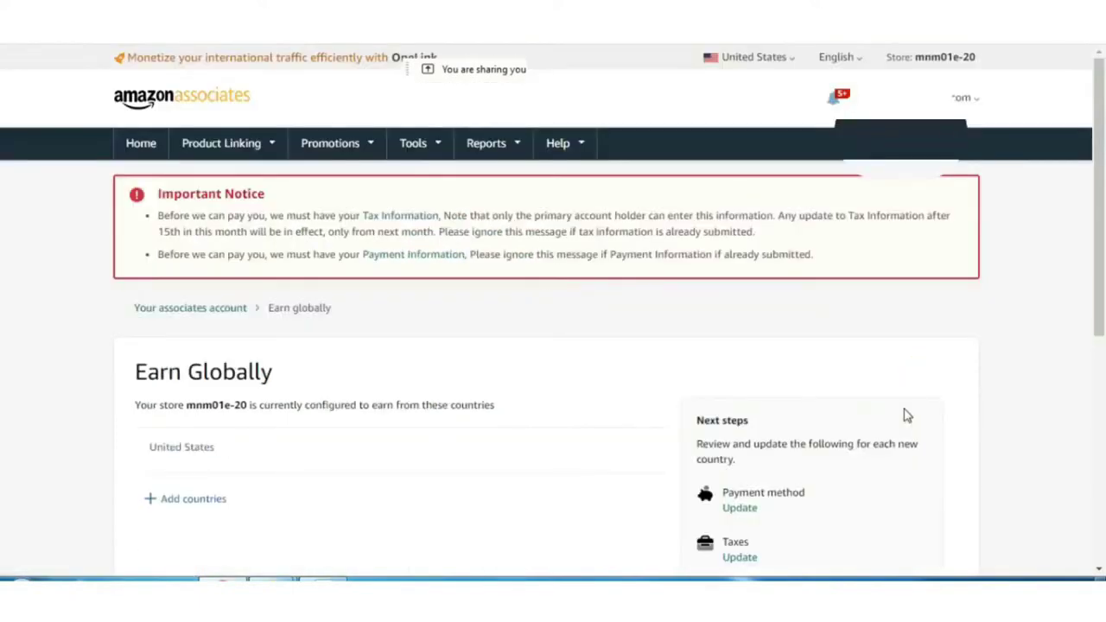
left_click_drag(1102, 243, 1103, 346)
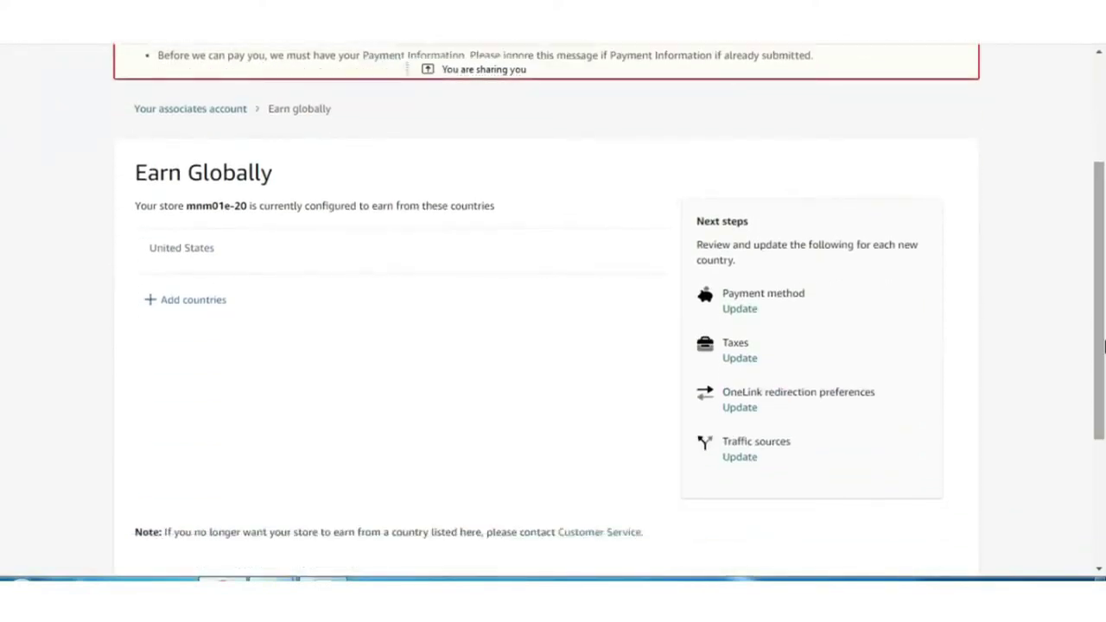
left_click(209, 307)
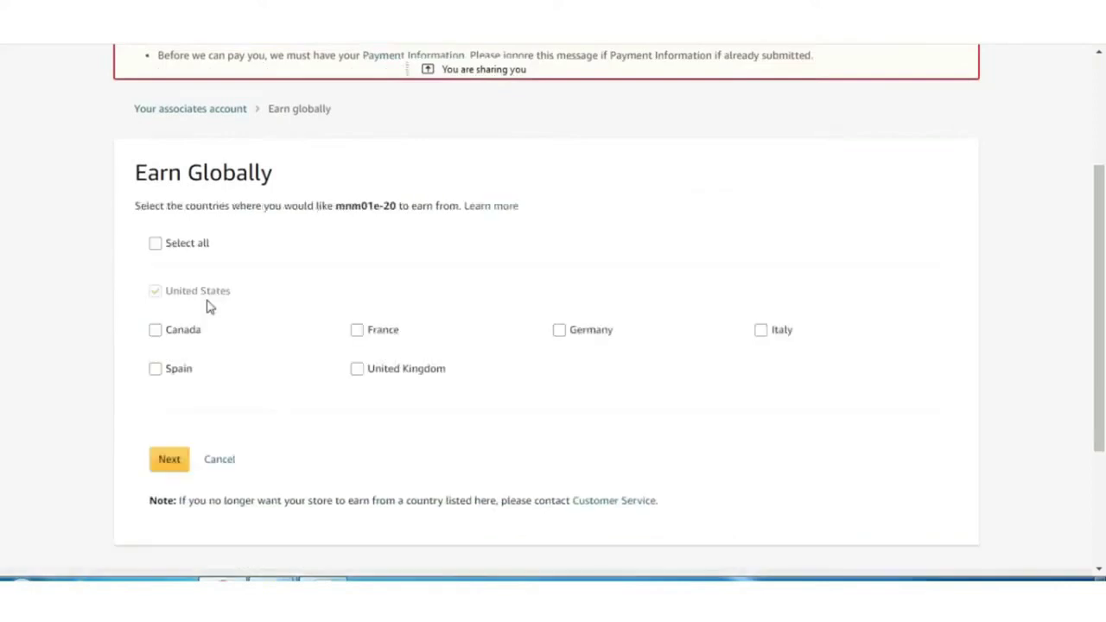
left_click(155, 331)
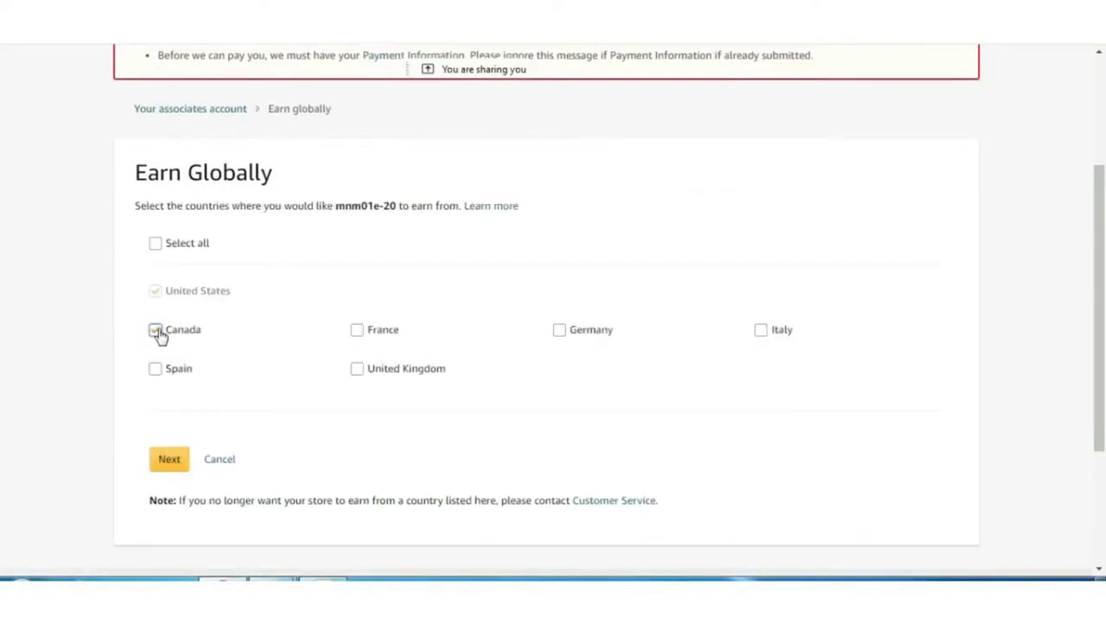
left_click(357, 370)
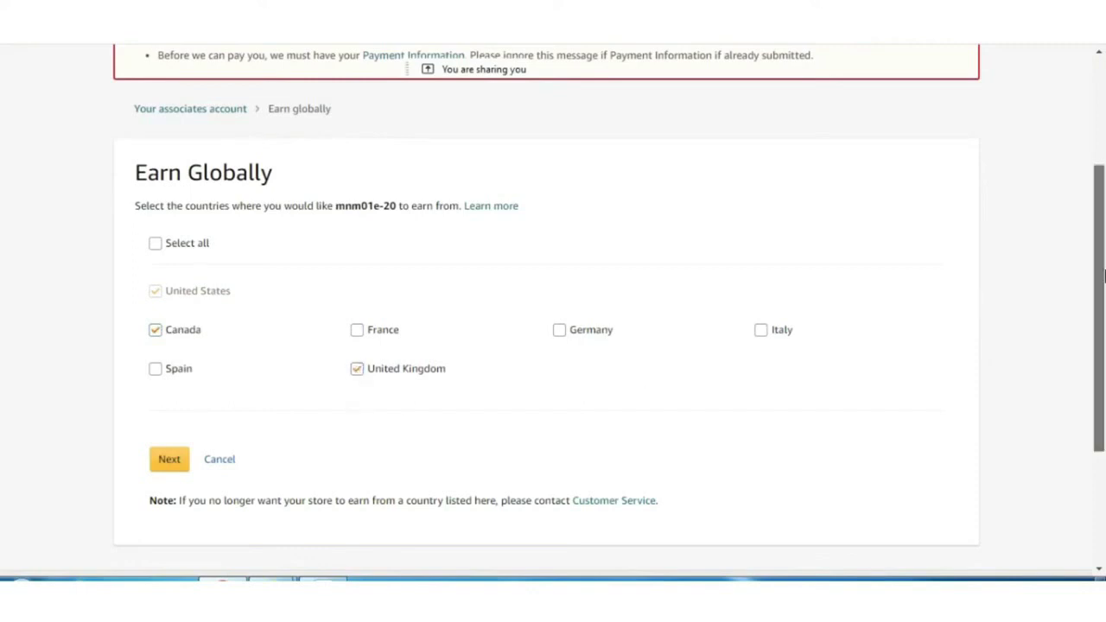
left_click_drag(1101, 276, 1102, 311)
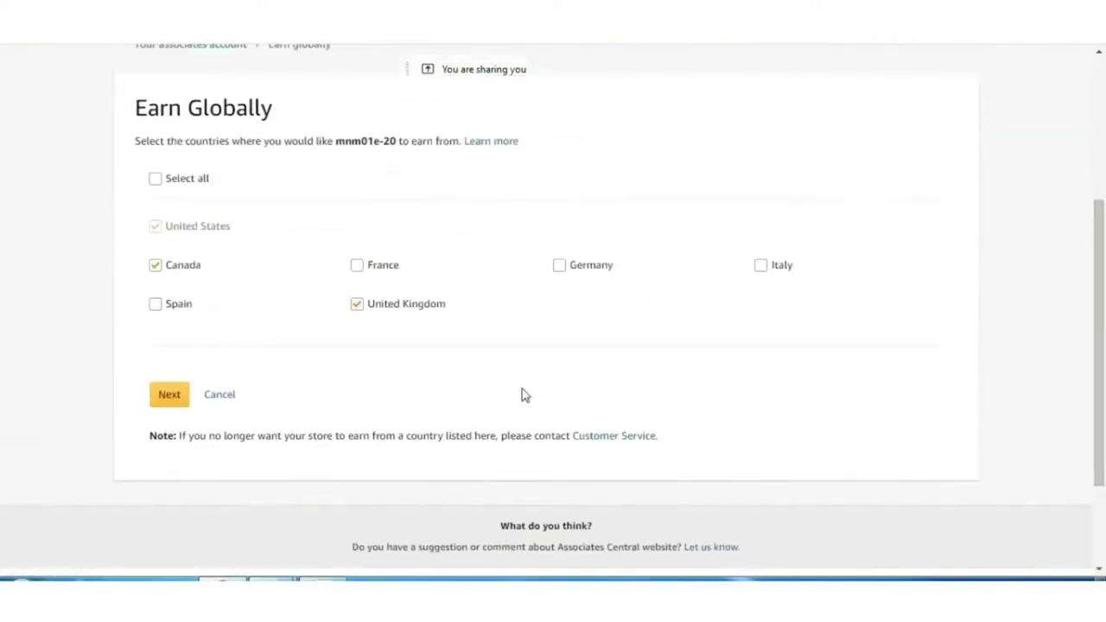
left_click(169, 397)
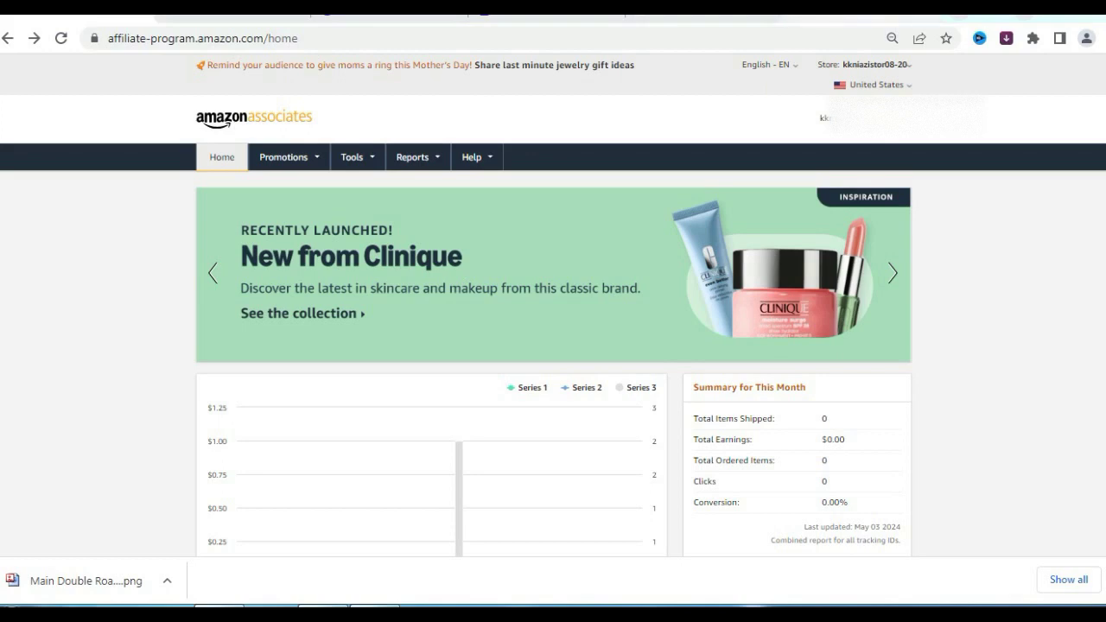
- Open the Amazon.ae affiliate program from the search results and review the marketplace country lists on the United Arab Emirates and United States sites
key("alt+Left")
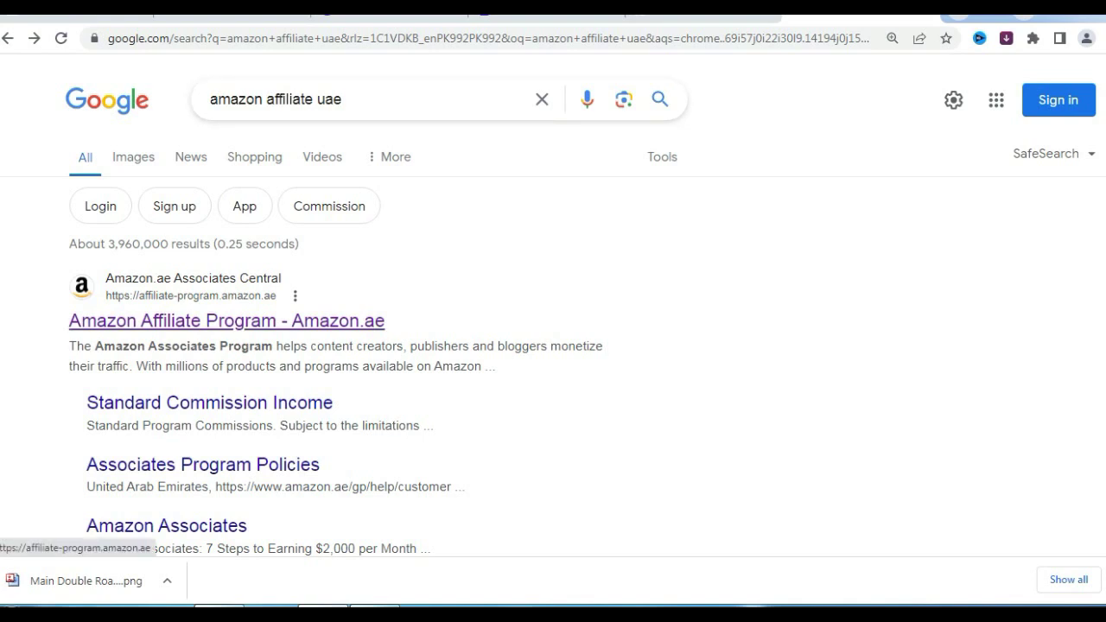
left_click(227, 320)
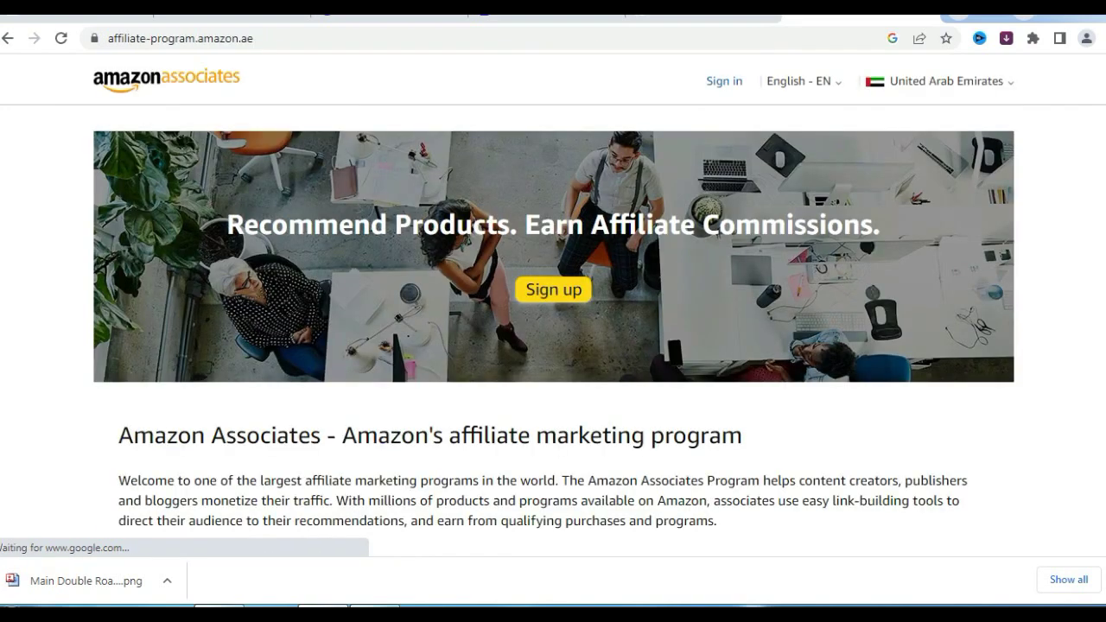
left_click(943, 81)
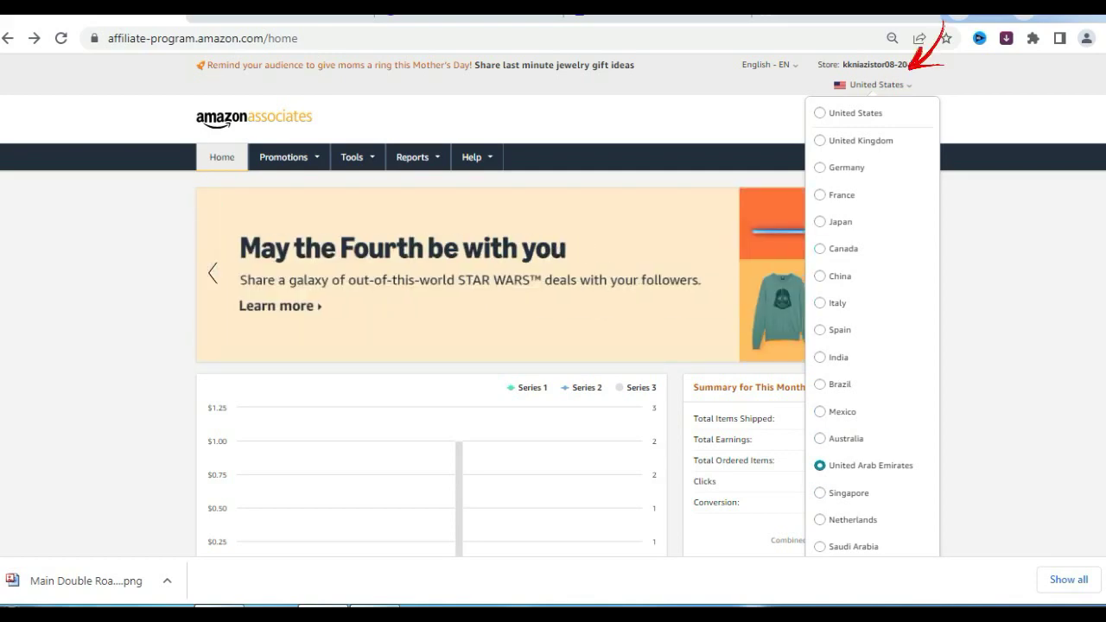
scroll(553, 346, "down", 3)
scroll(553, 346, "up", 3)
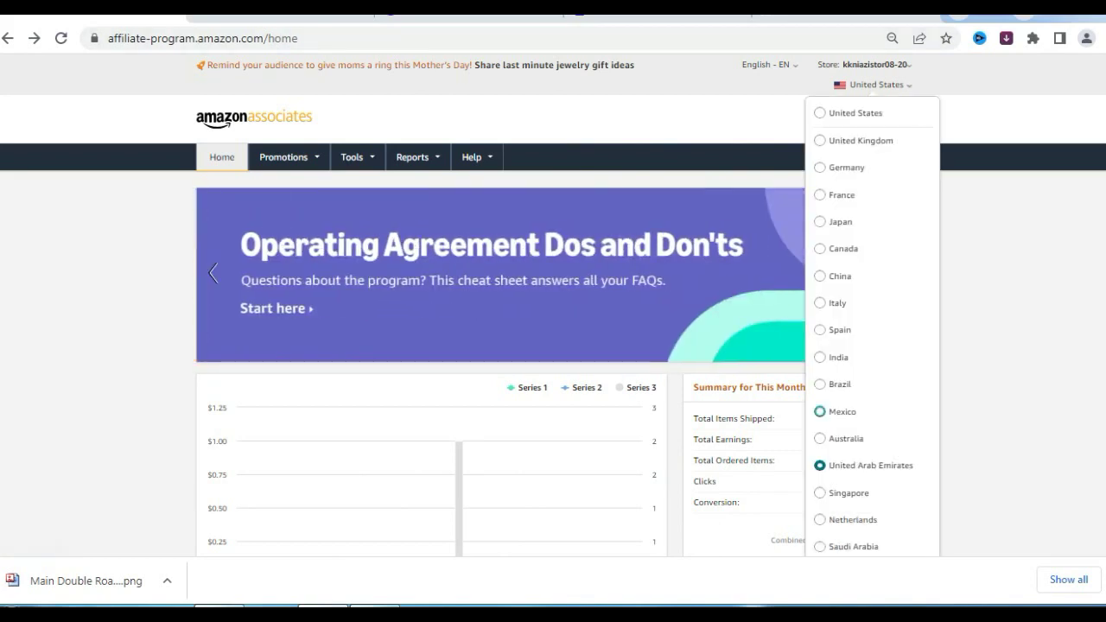
left_click(819, 412)
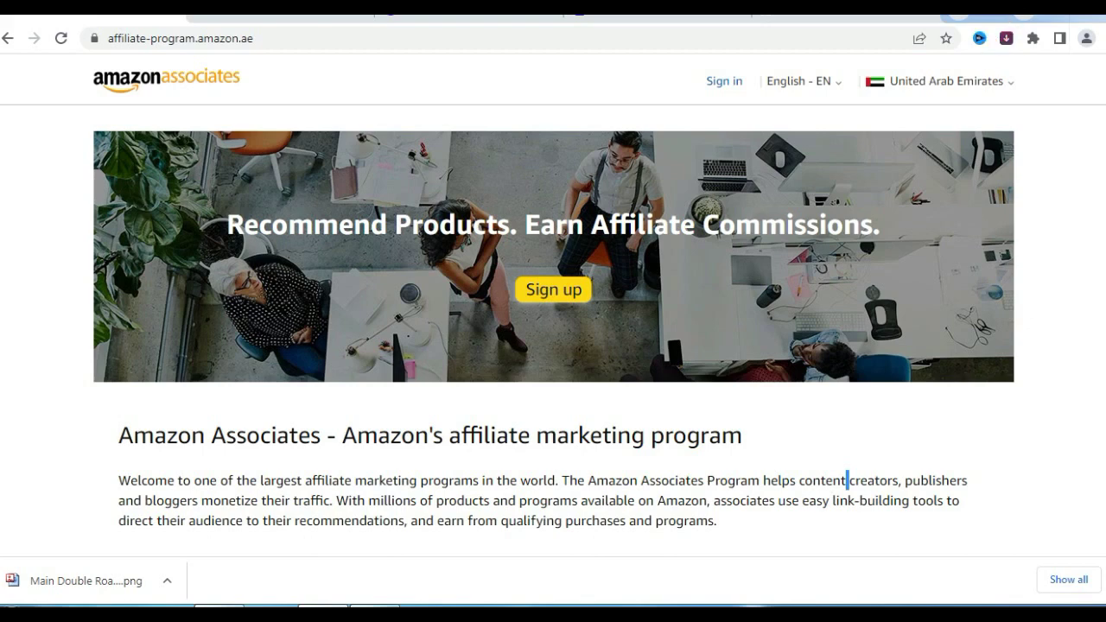
left_click(947, 81)
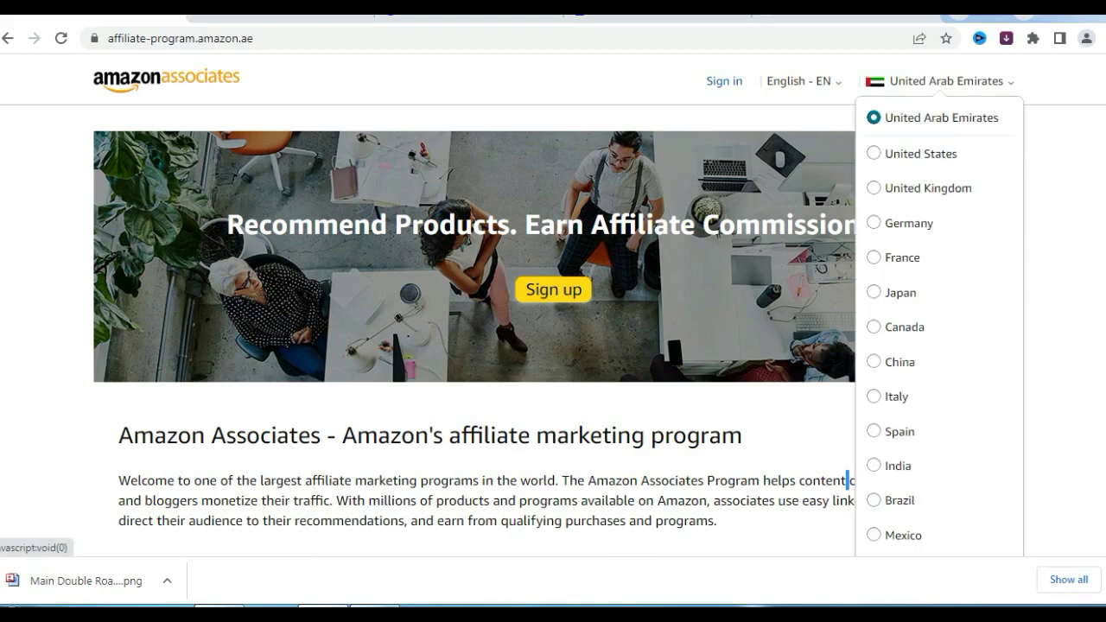
left_click(946, 81)
left_click(946, 81)
left_click(946, 81)
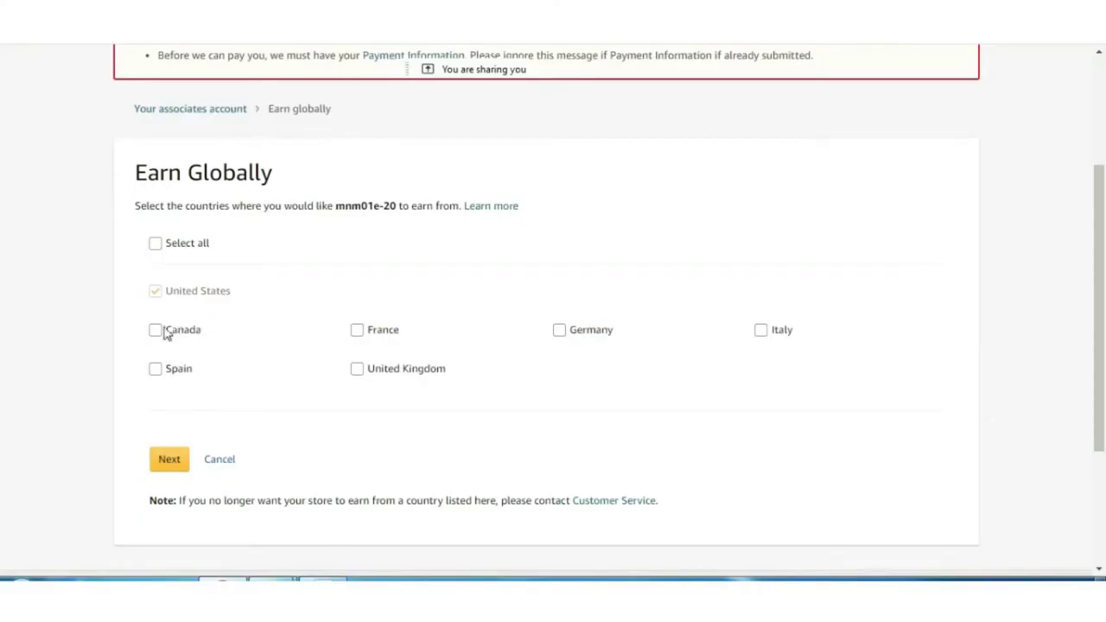
- Add Canada and United Kingdom to the store's earning countries, accepting the Terms & Conditions of their operating agreements
left_click(155, 331)
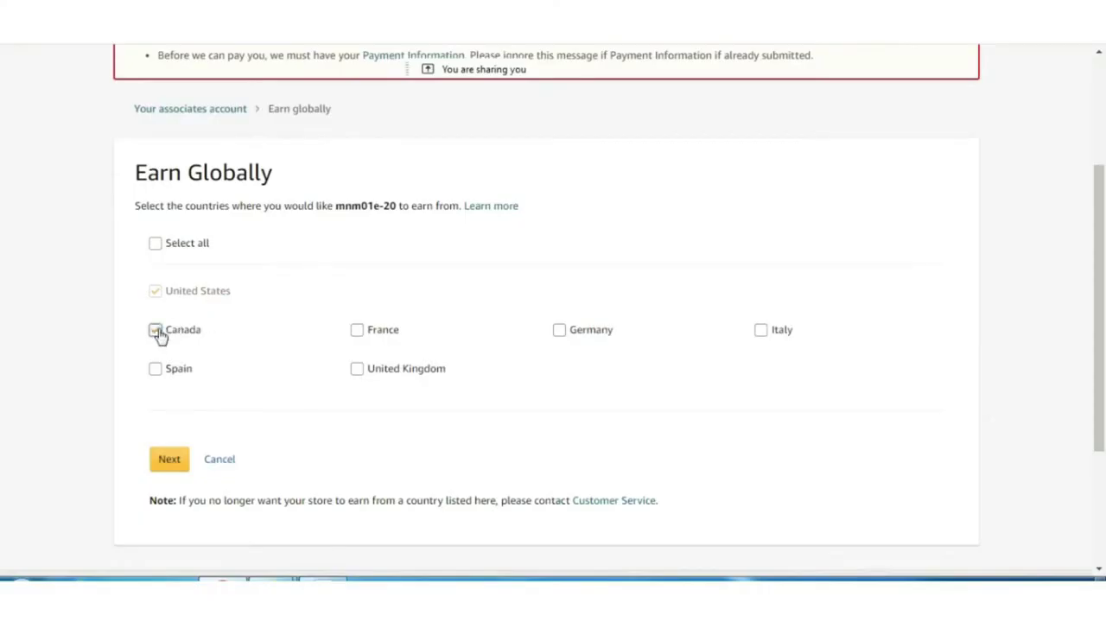
left_click(357, 370)
left_click(156, 331)
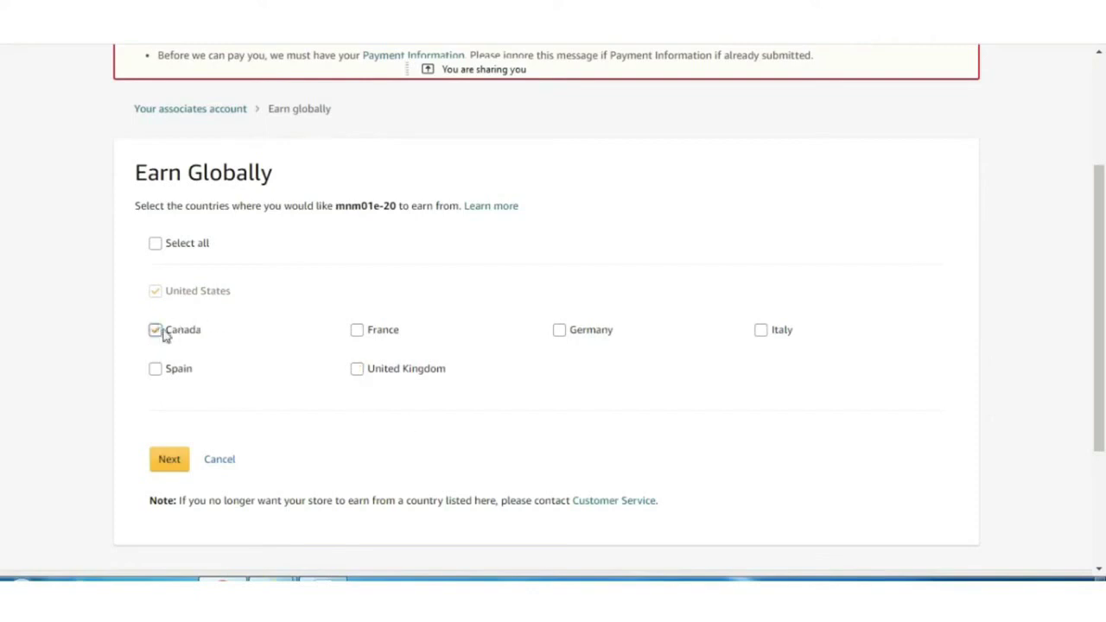
left_click(356, 370)
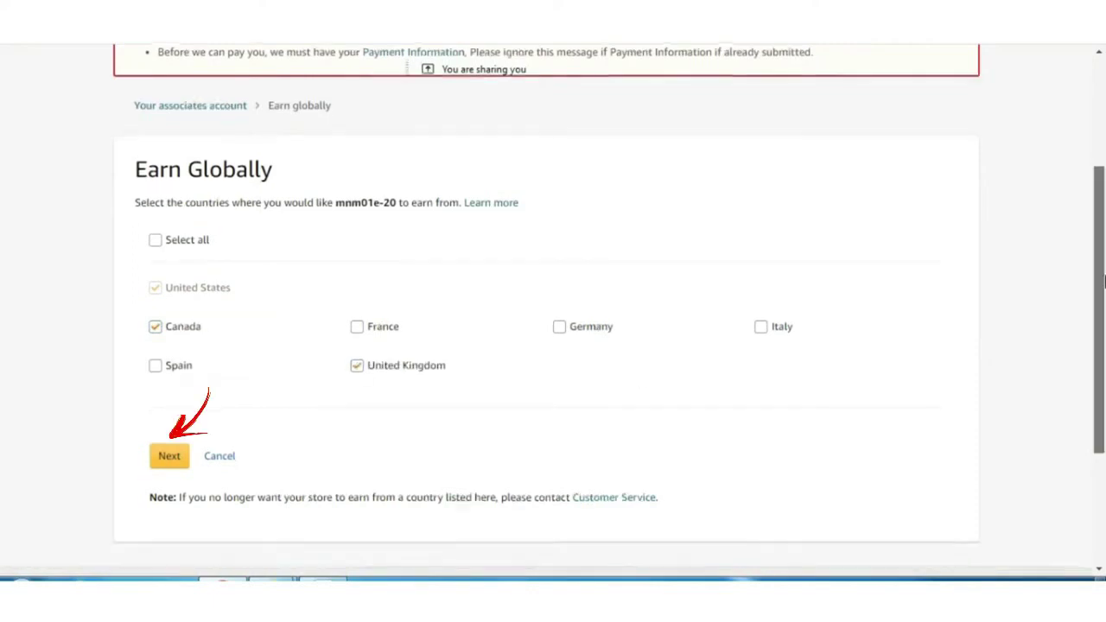
left_click(169, 459)
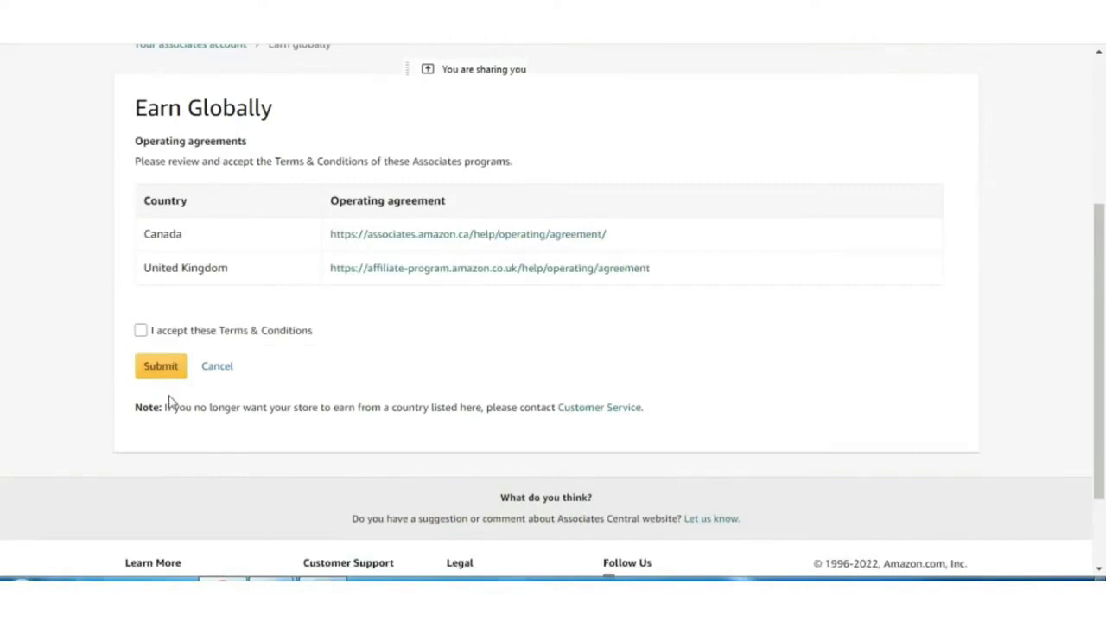
left_click(142, 333)
left_click(163, 368)
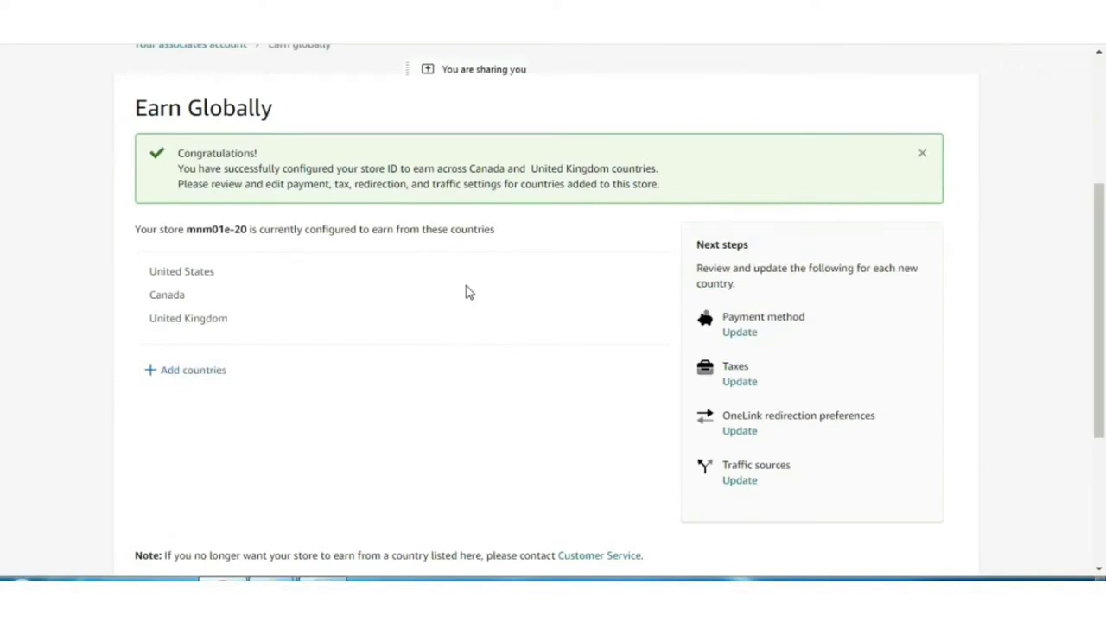
- Open the OneLink redirection preferences for updating from the Earn Globally next steps
scroll(413, 181, "down", 2)
left_click_drag(1103, 294, 1083, 58)
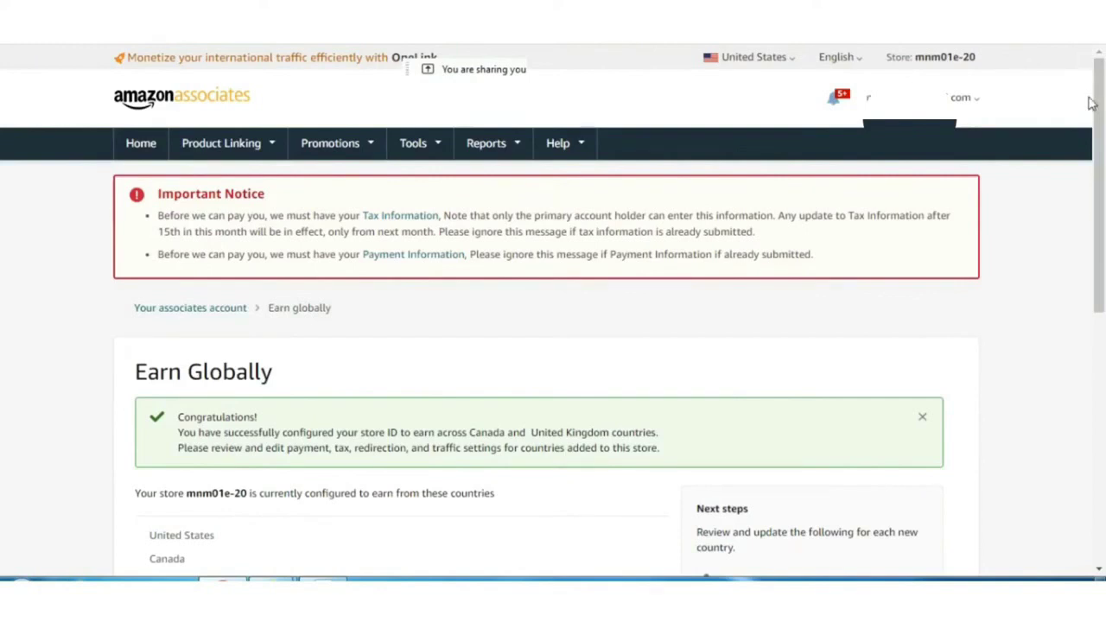
left_click_drag(1094, 102, 1103, 251)
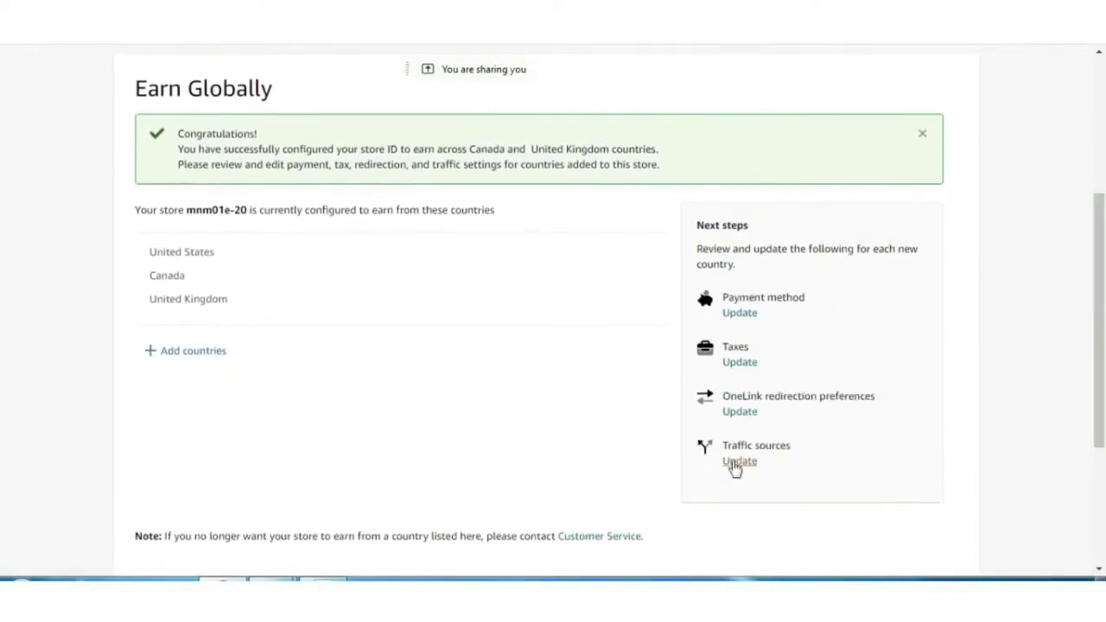
left_click(743, 410)
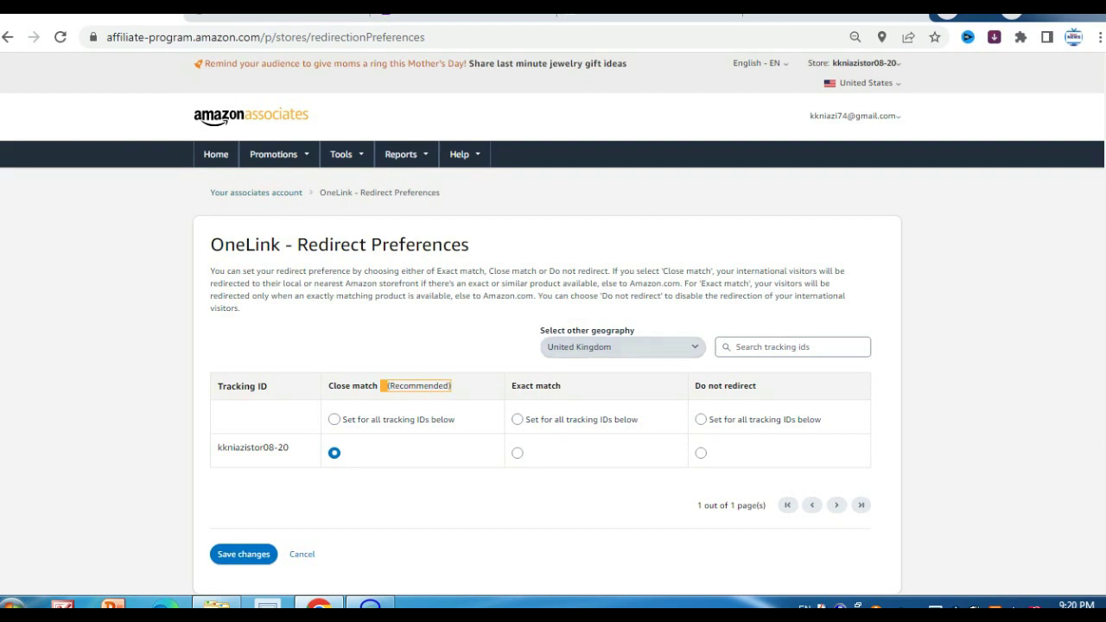
- Examine the Close match option in the OneLink redirect preferences table
left_click_drag(329, 385, 379, 385)
left_click(379, 386)
left_click_drag(327, 386, 379, 386)
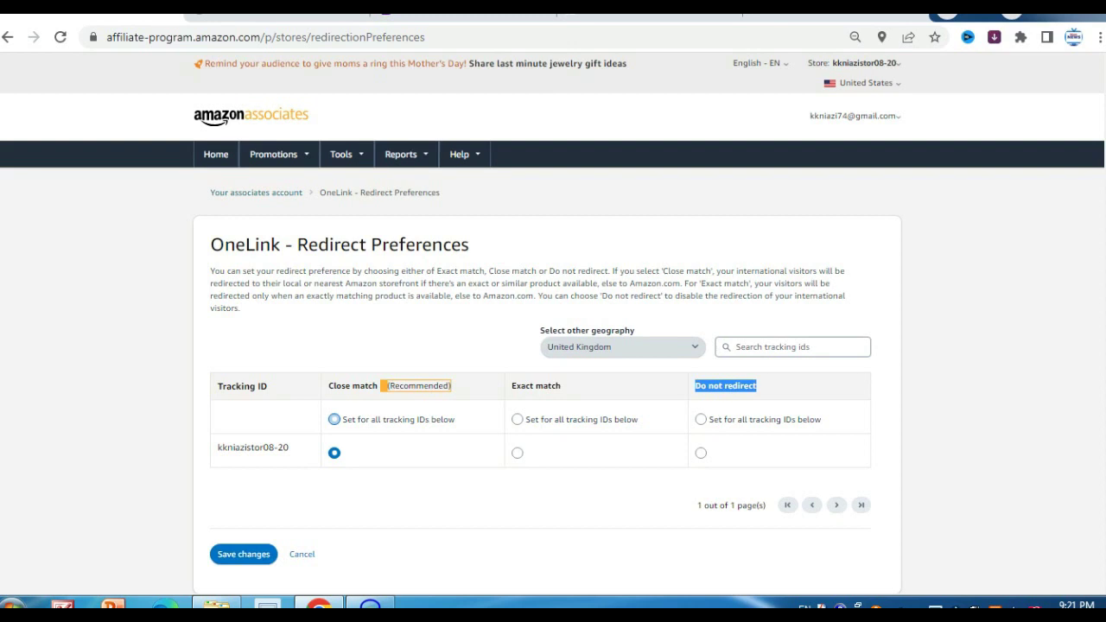
- Set Close match for all tracking IDs for the United Kingdom, Canada and France geographies
left_click(335, 419)
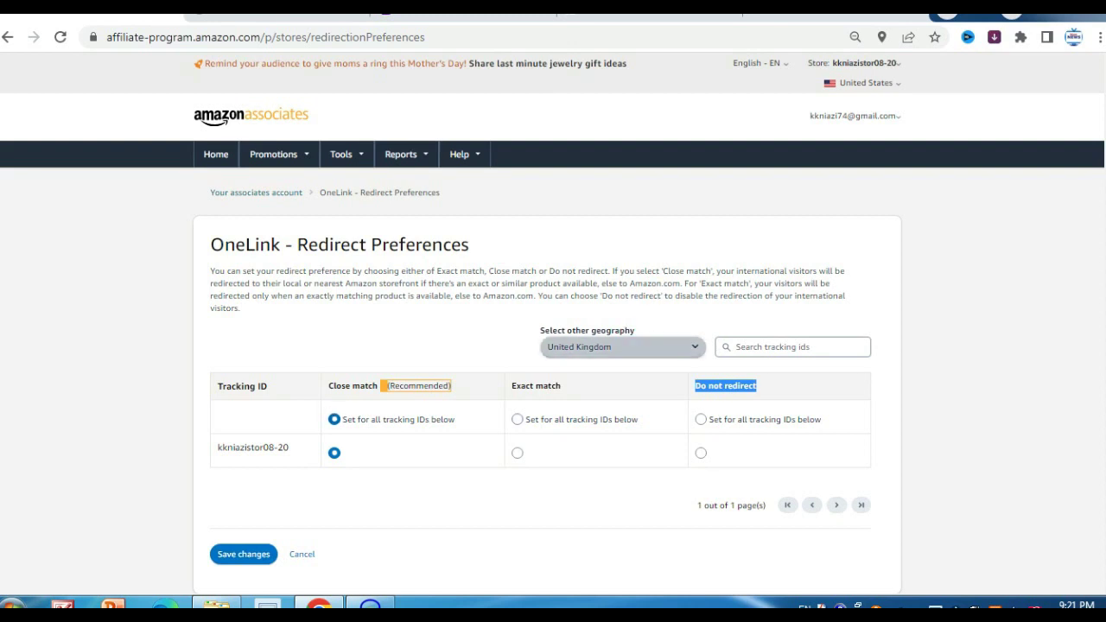
left_click(623, 346)
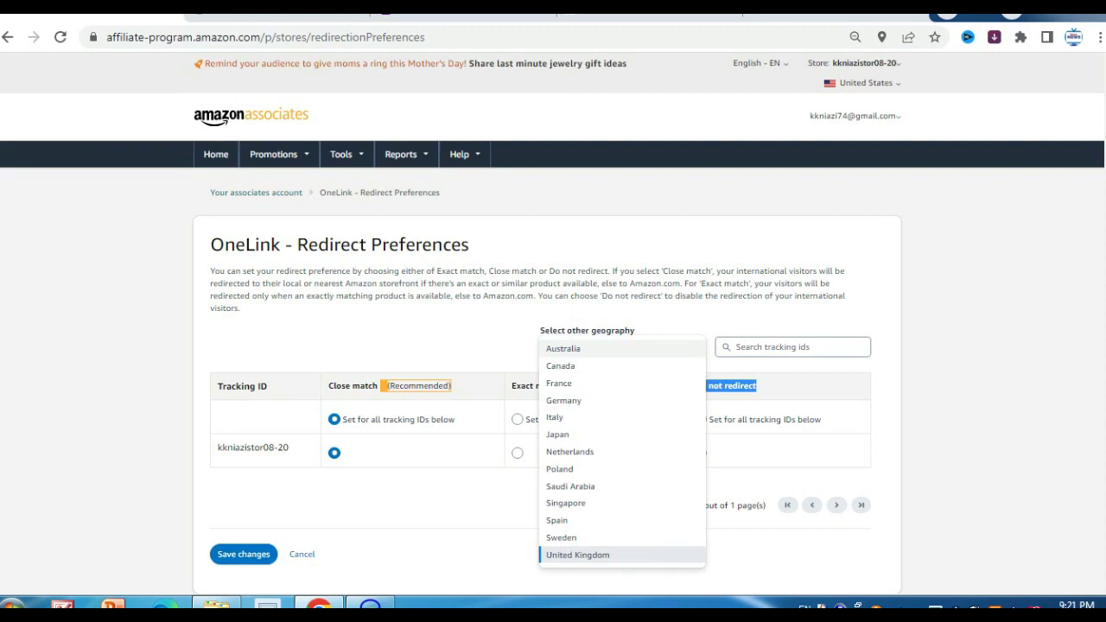
left_click(560, 366)
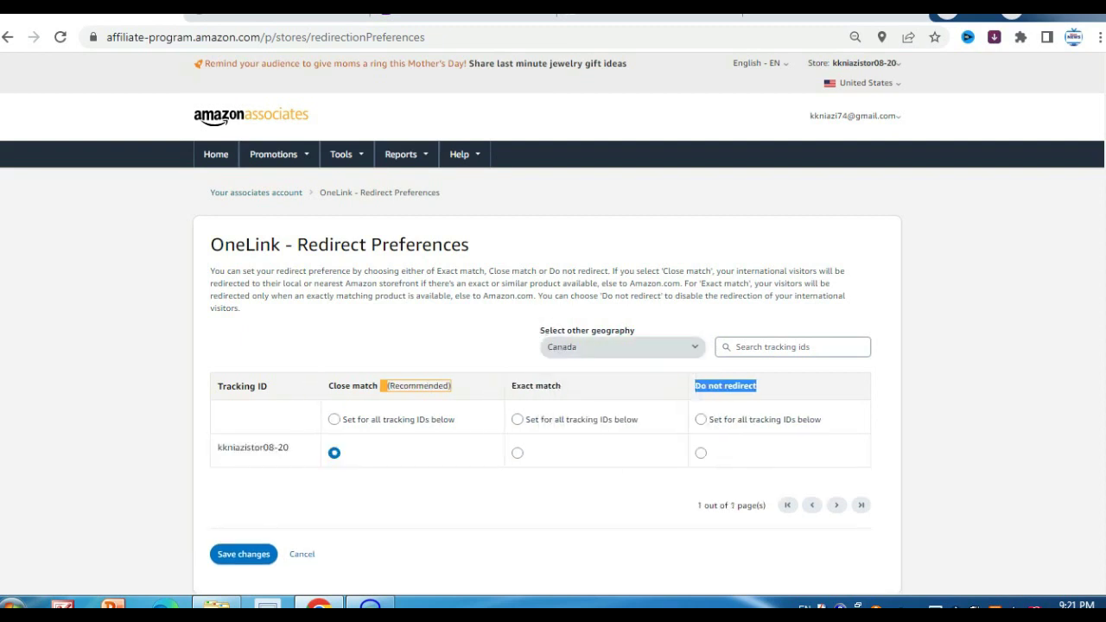
left_click(334, 419)
left_click(622, 346)
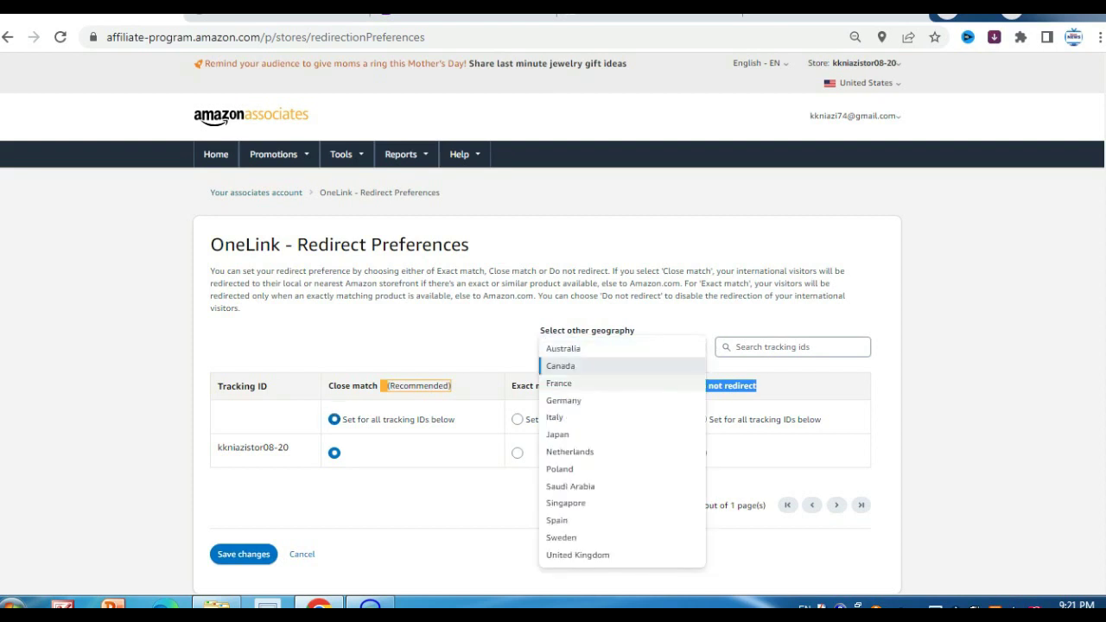
left_click(558, 383)
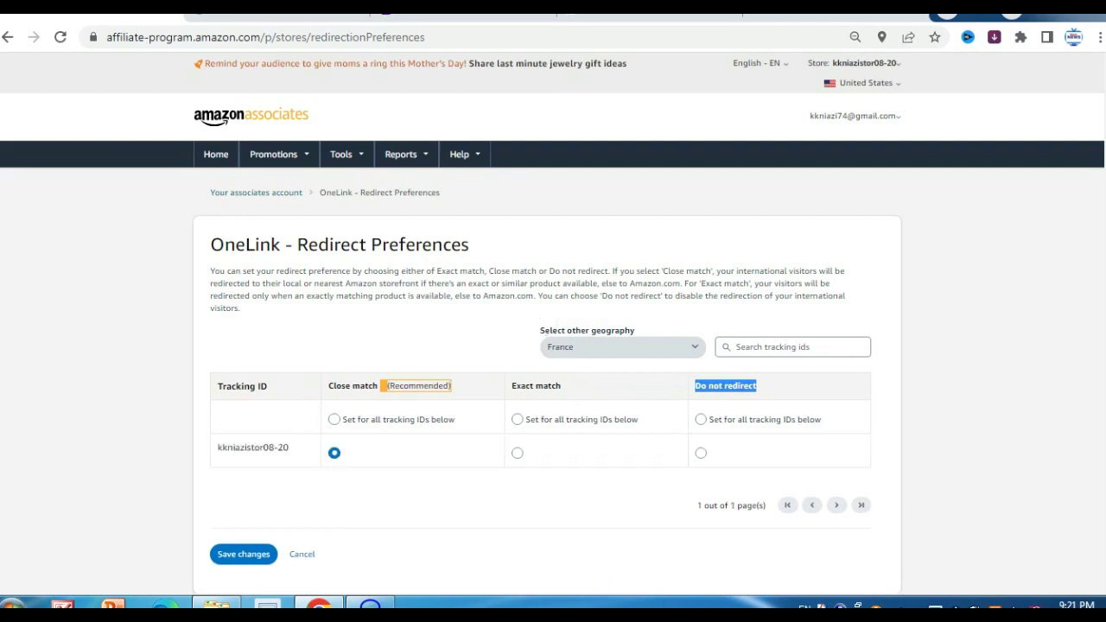
left_click(335, 420)
- Set Close match for all tracking IDs for Germany, Italy and Saudi Arabia, then reselect United Kingdom and save the redirect preferences
left_click(622, 347)
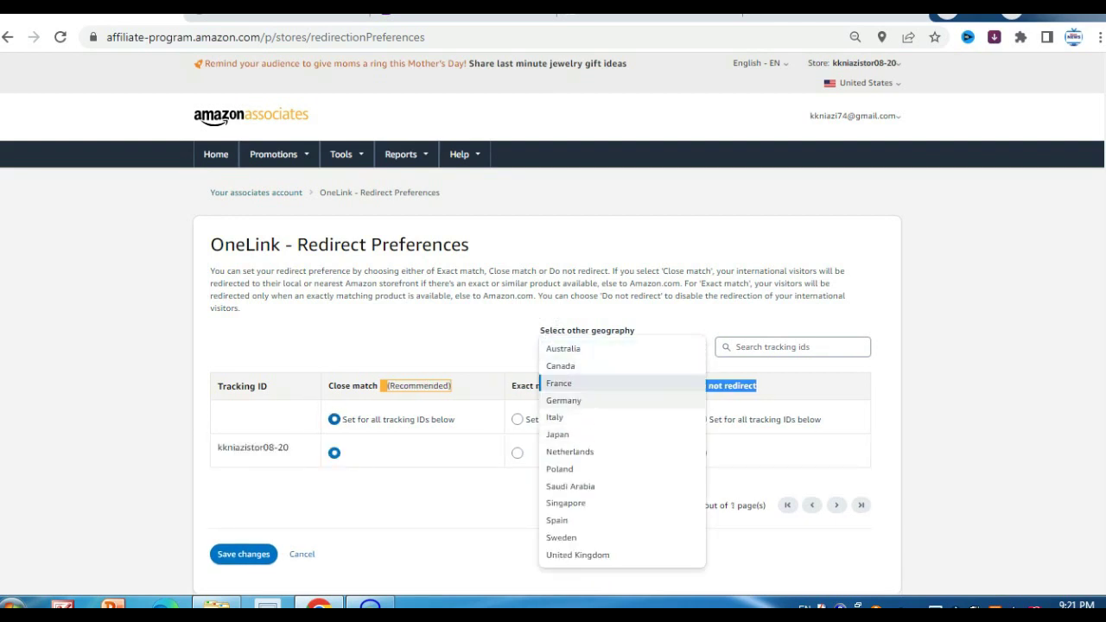
left_click(563, 400)
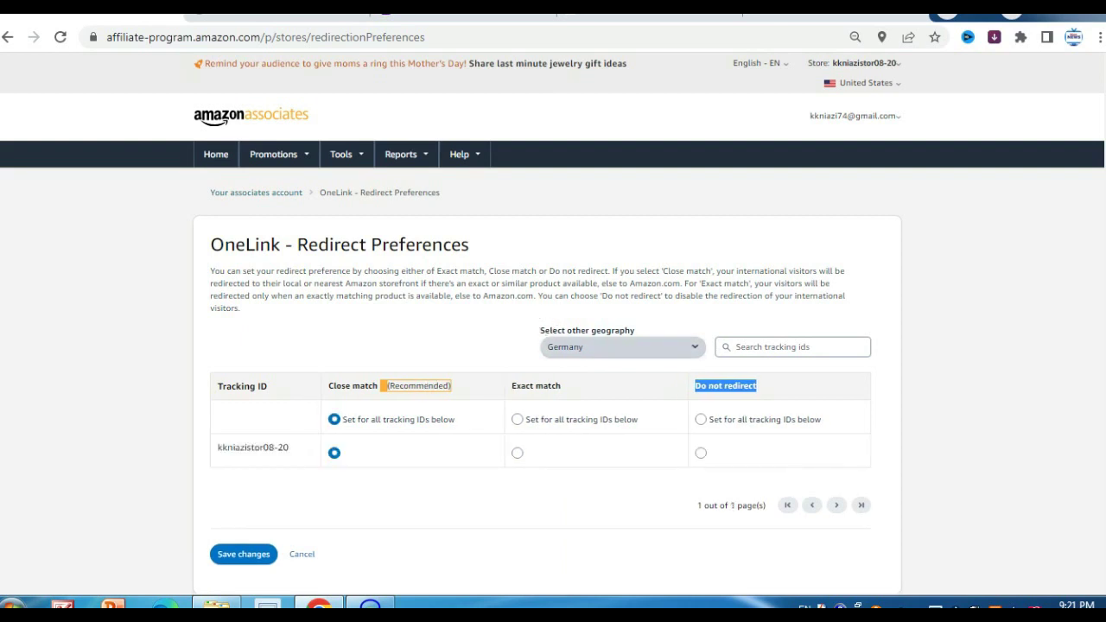
left_click(622, 346)
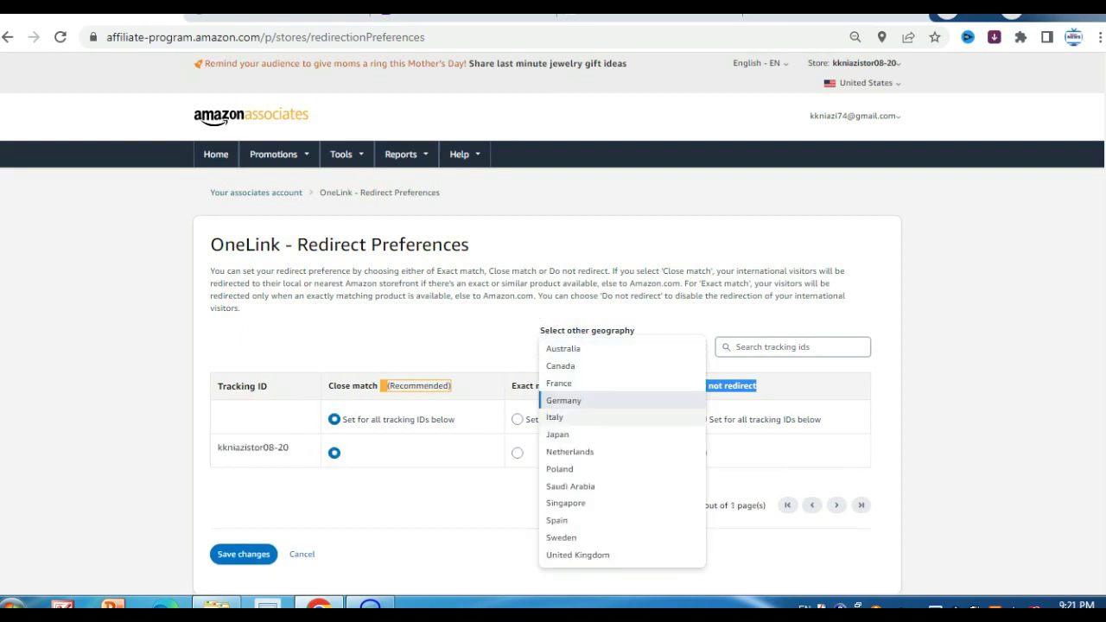
left_click(558, 417)
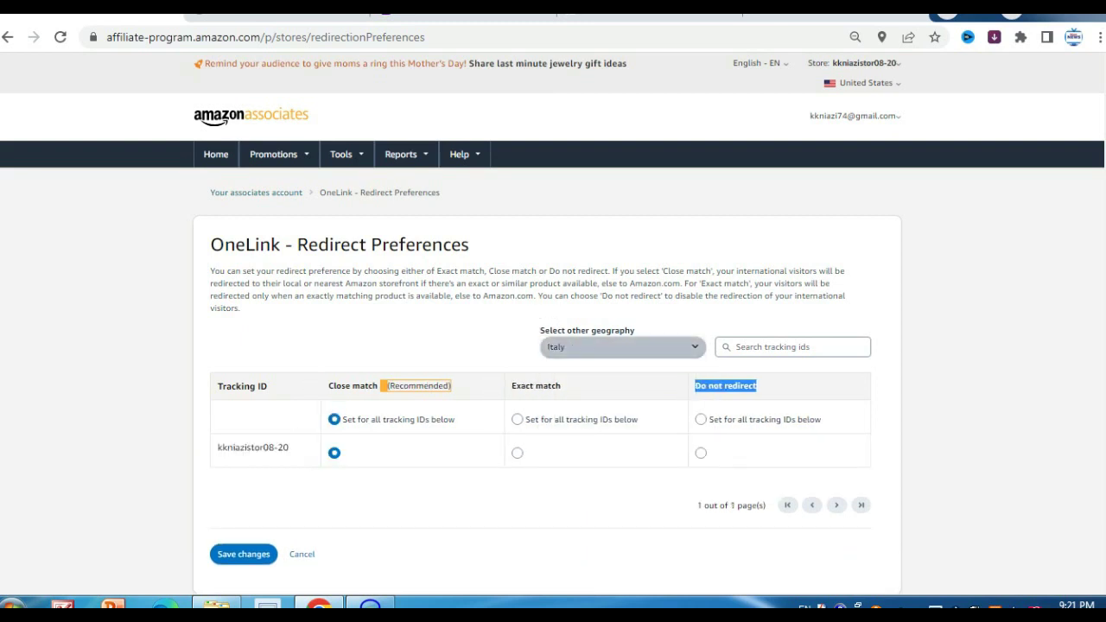
left_click(622, 347)
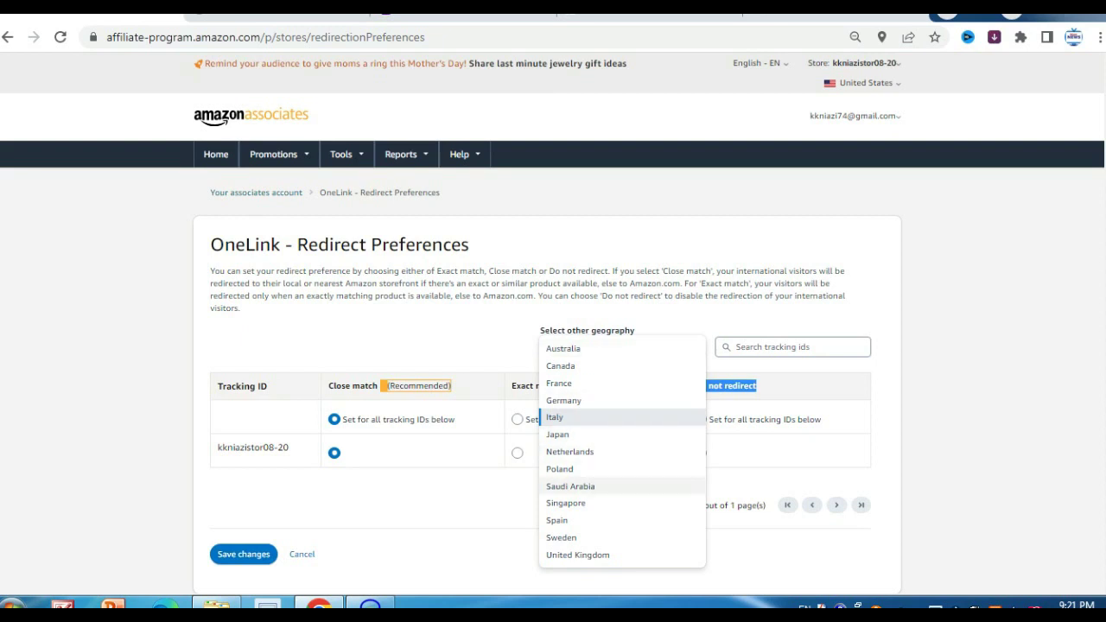
left_click(570, 486)
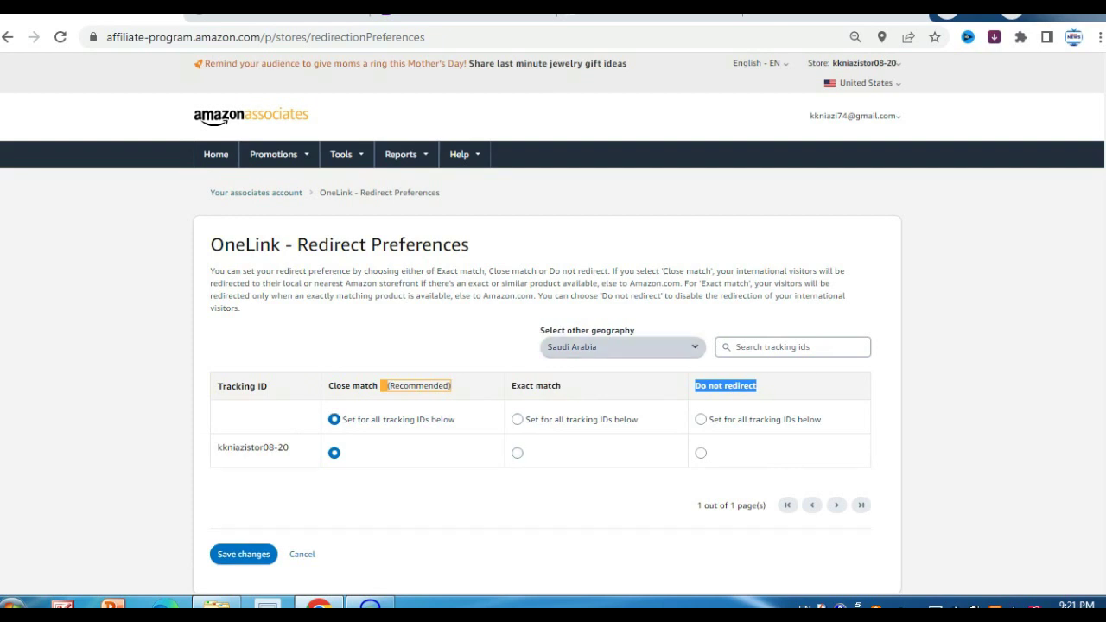
left_click(605, 346)
left_click(571, 545)
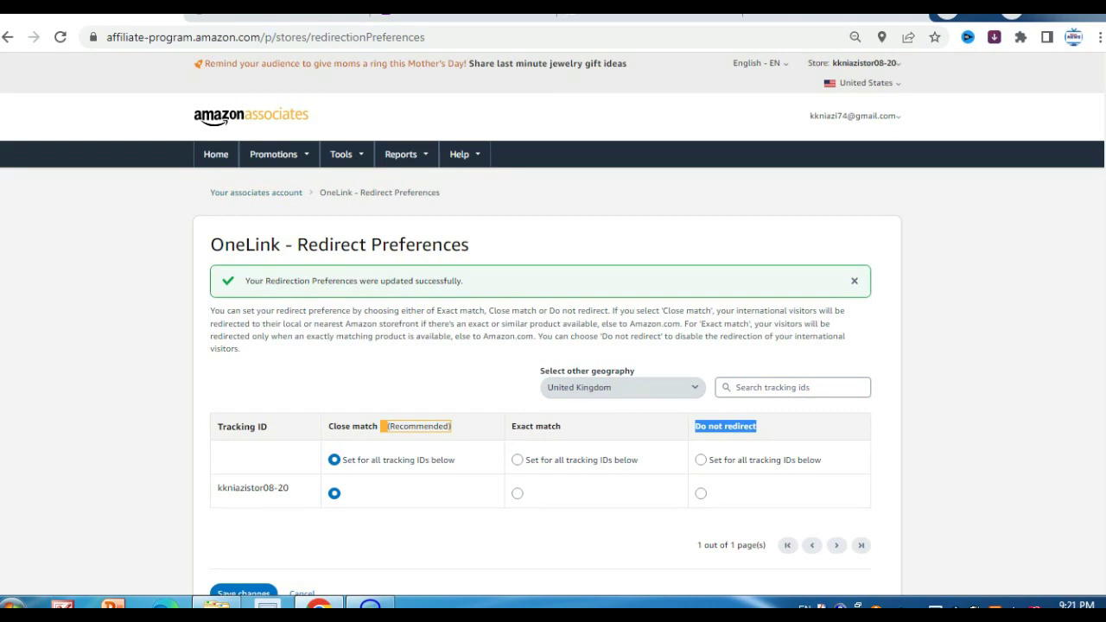
- Return to the OneLink overview page and check the list of countries the store operates in
scroll(554, 346, "down", 2)
scroll(553, 345, "up", 2)
mouse_move(273, 154)
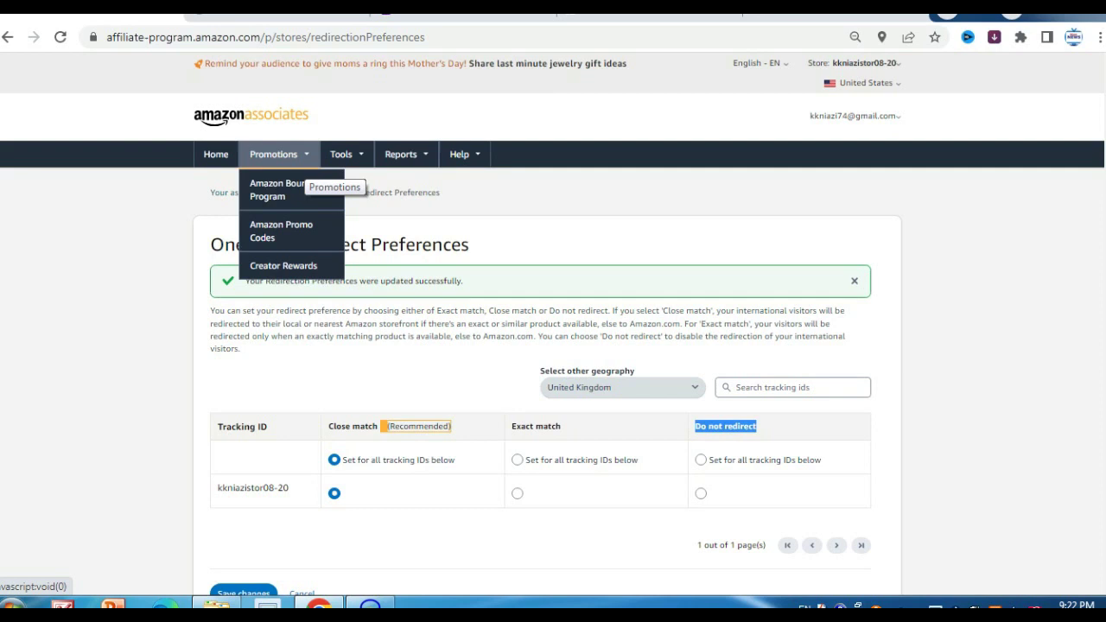
mouse_move(342, 154)
left_click(348, 281)
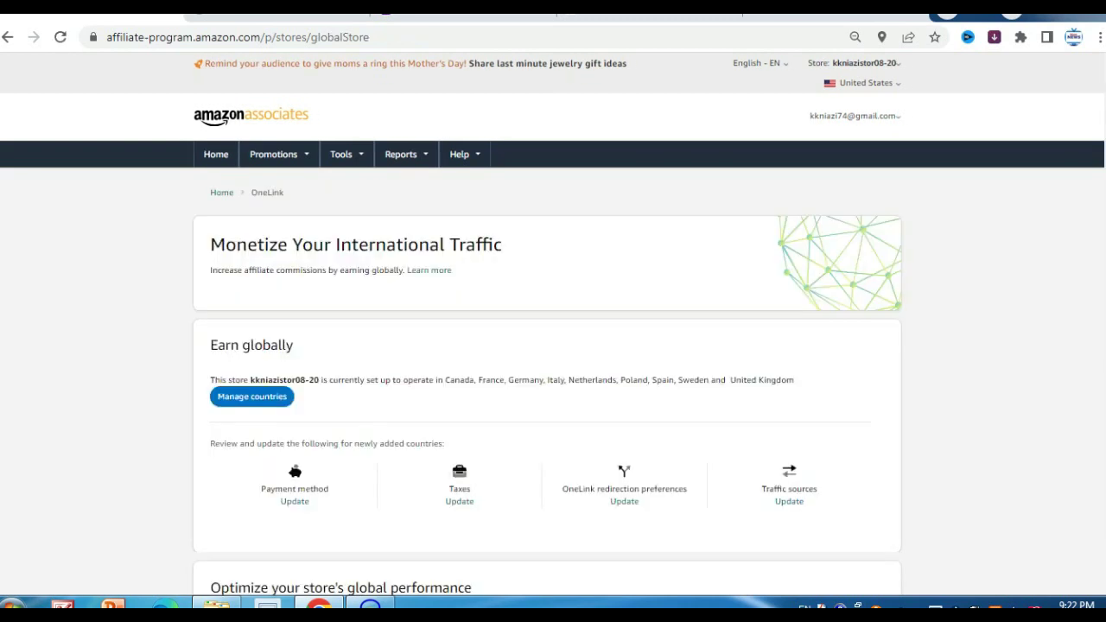
left_click_drag(210, 380, 794, 380)
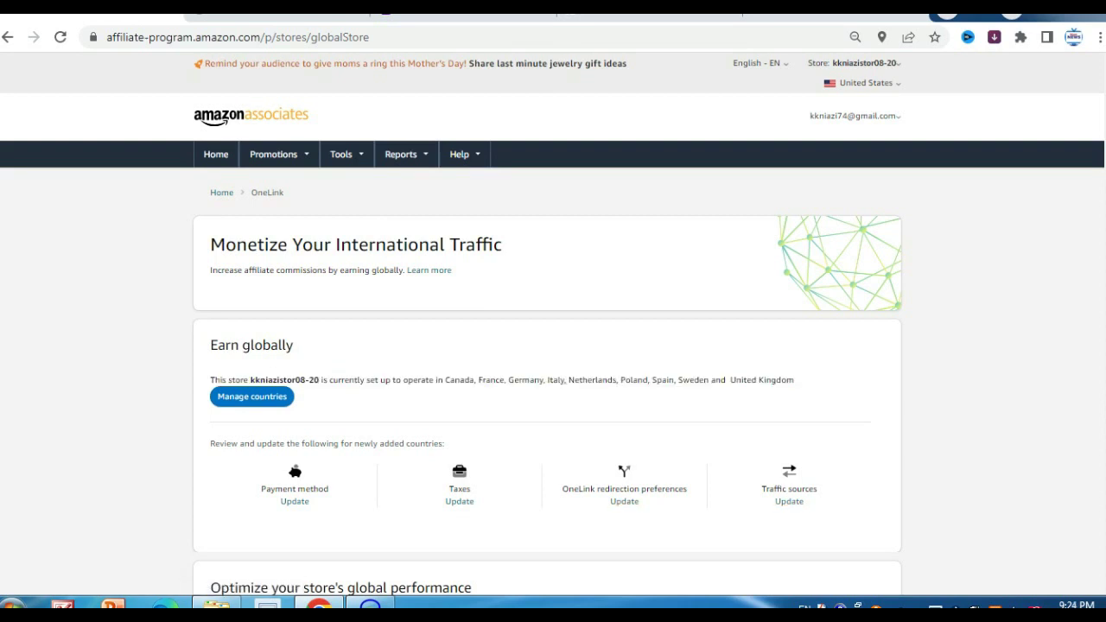
- View the Consolidated Earnings report from the global performance section, and return to the OneLink page
scroll(553, 326, "down", 2)
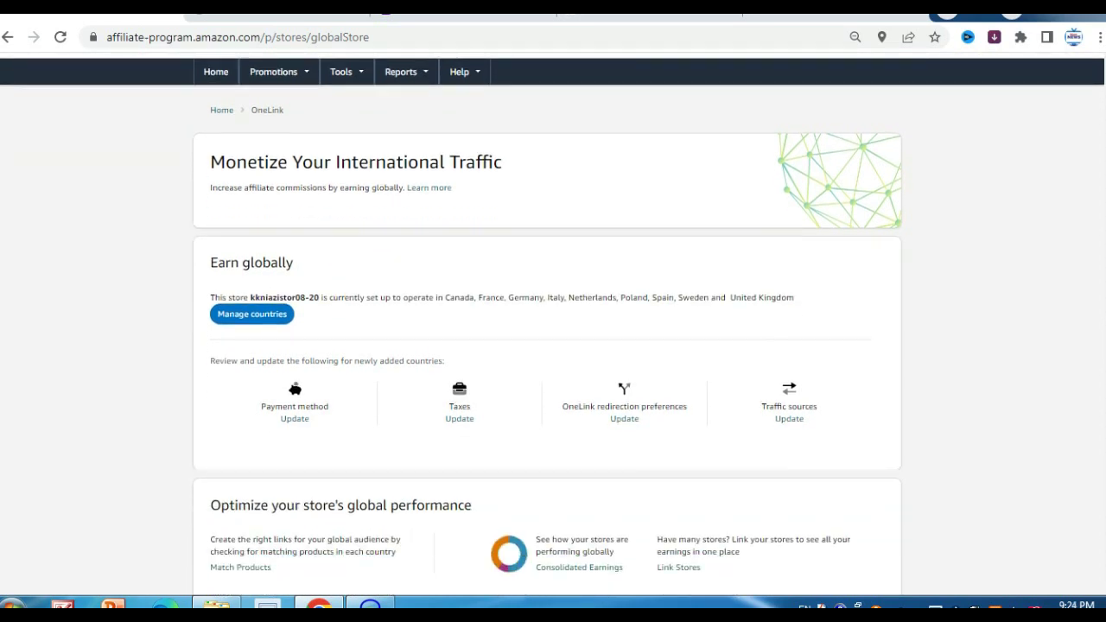
scroll(553, 326, "down", 1)
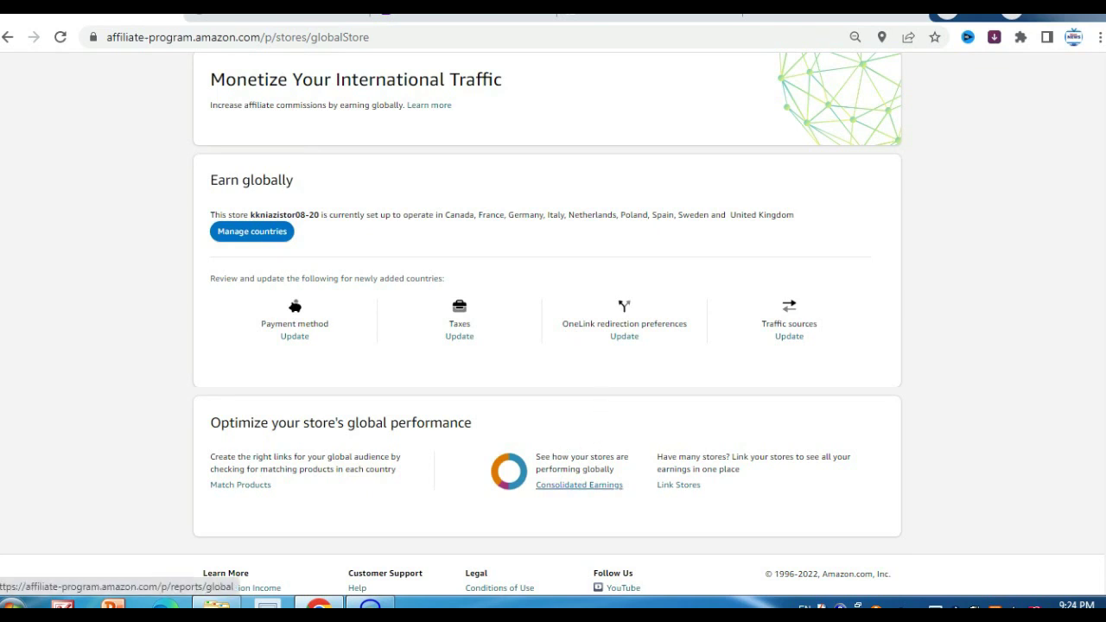
left_click(579, 485)
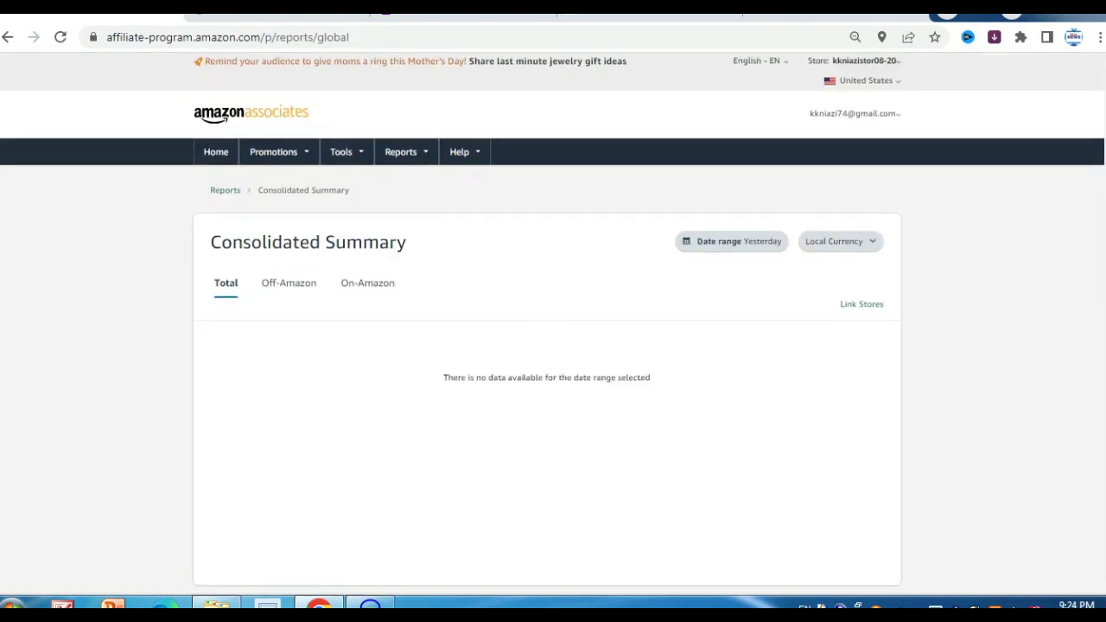
scroll(553, 346, "down", 1)
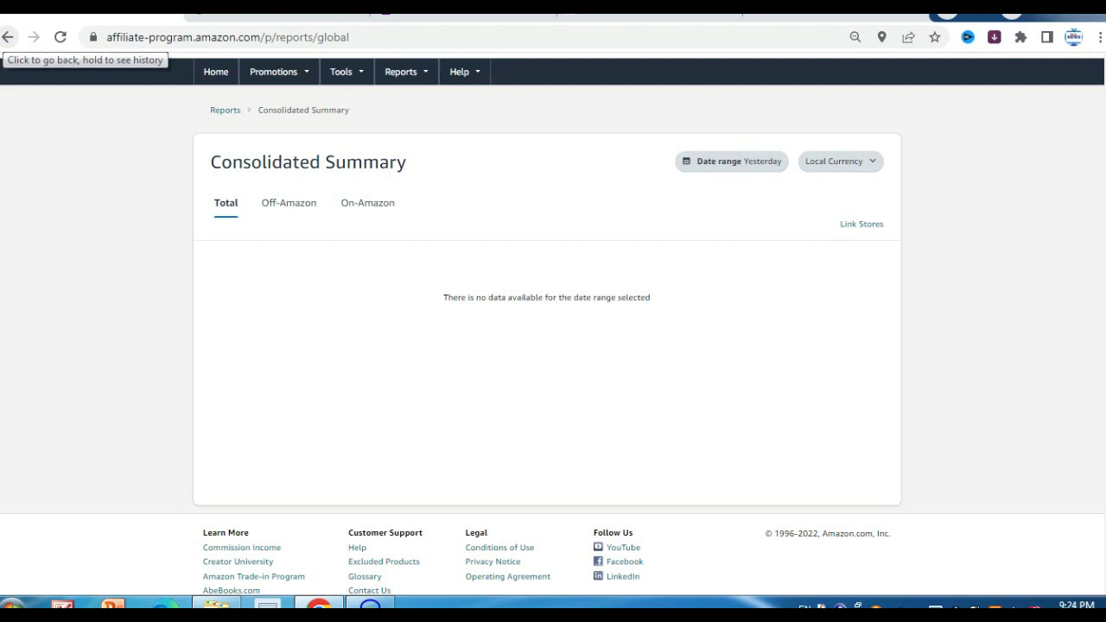
left_click(7, 37)
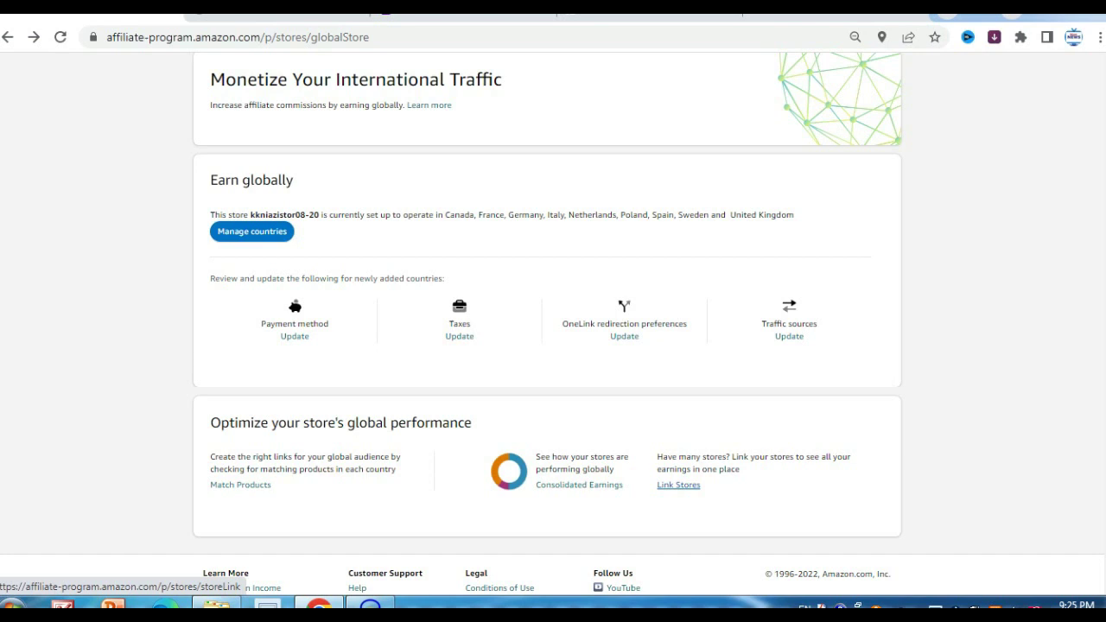
- Link all available stores for France, Germany, Italy, Spain, United Arab Emirates, United Kingdom and United States
left_click(678, 485)
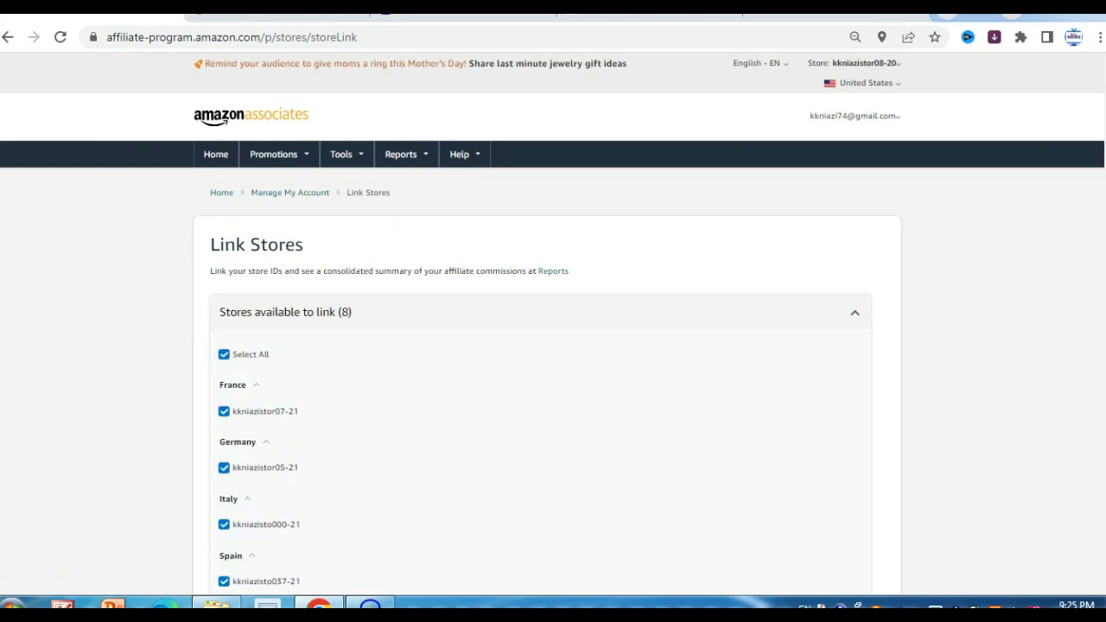
scroll(553, 320, "down", 2)
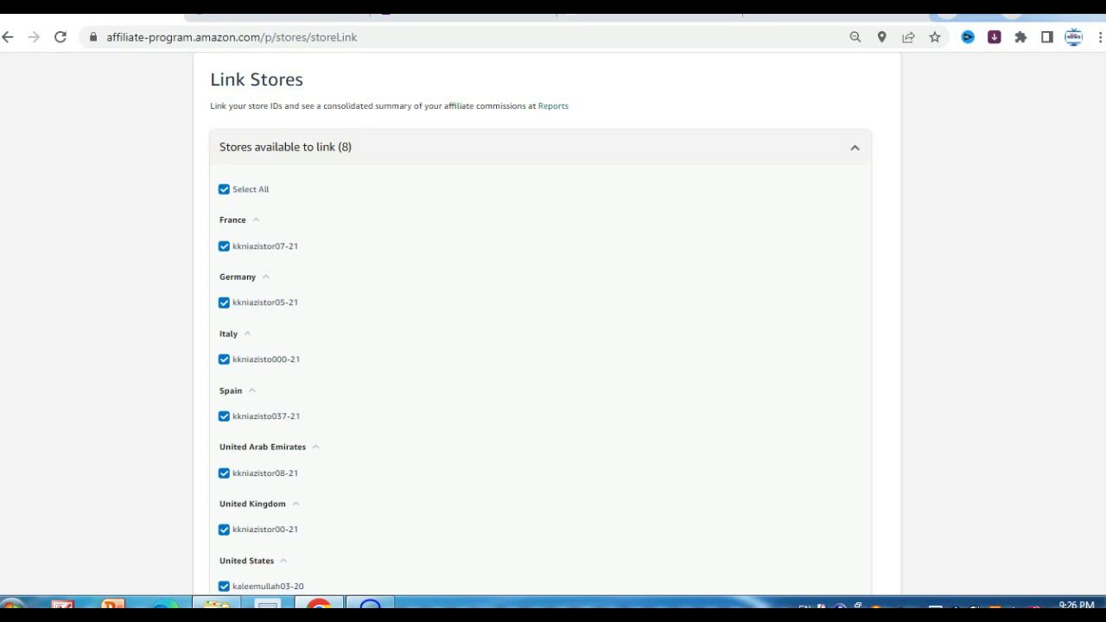
scroll(553, 320, "down", 1)
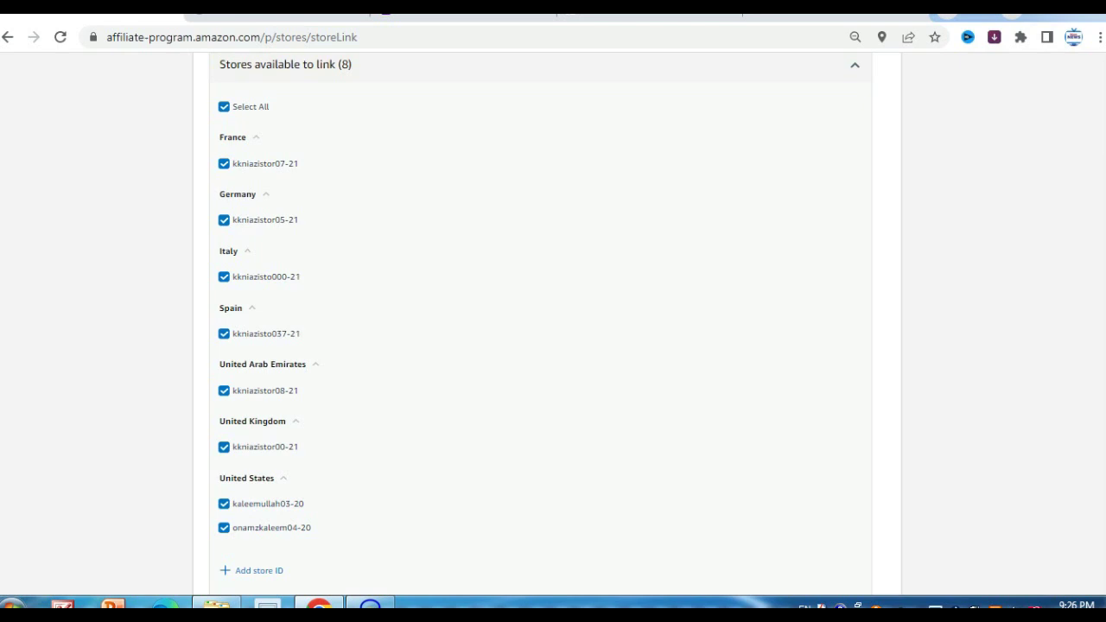
scroll(553, 320, "up", 1)
scroll(553, 319, "down", 3)
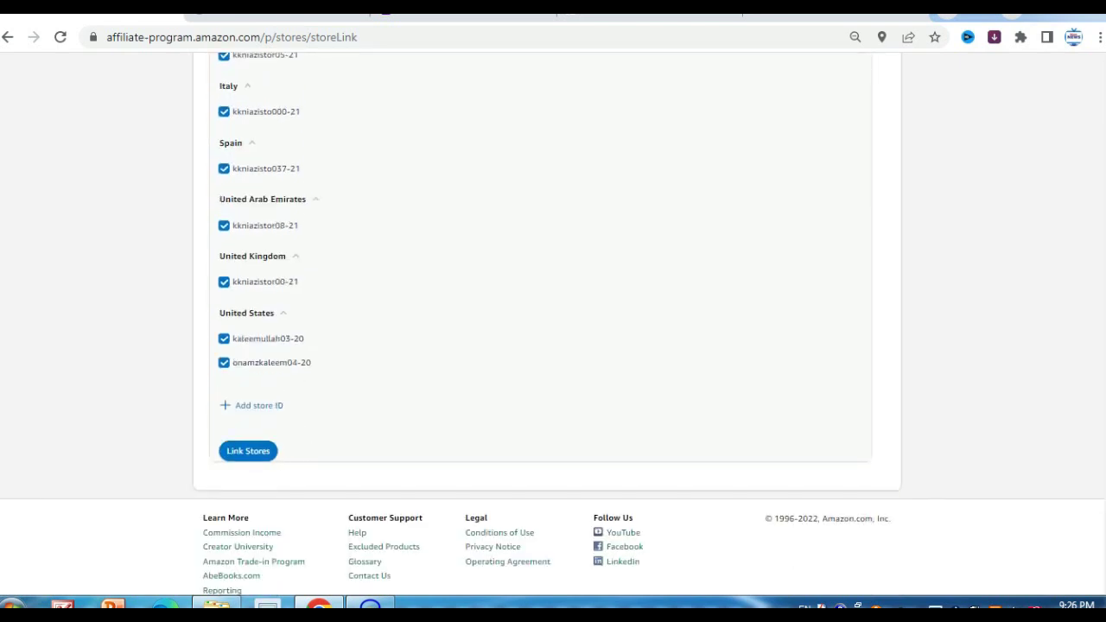
left_click(248, 450)
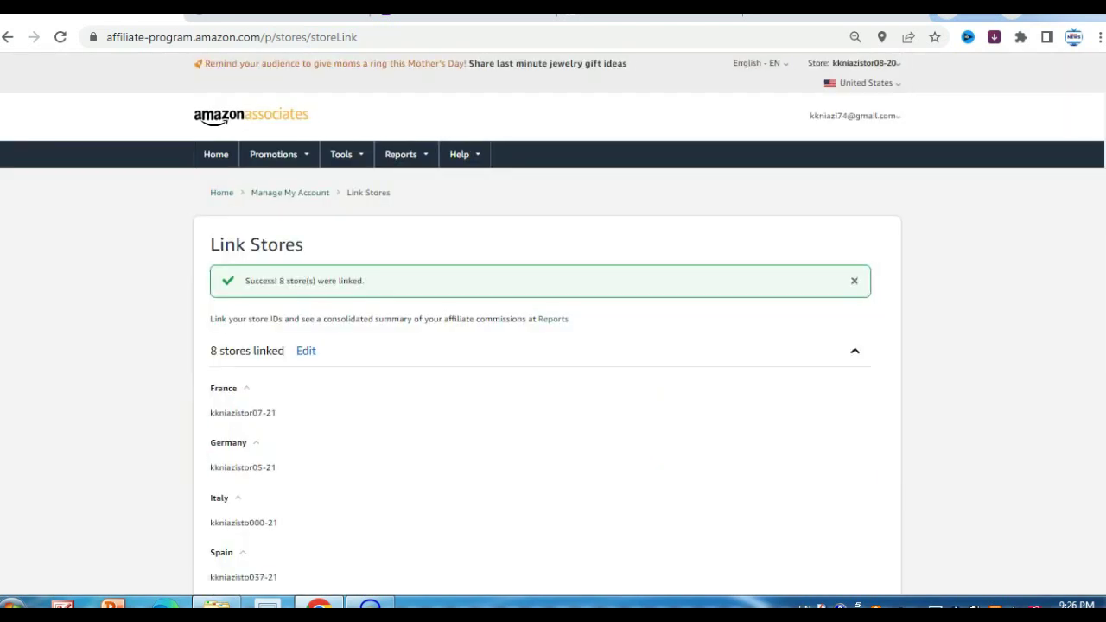
- Review the linked stores by country and the follow-up options below the list
scroll(553, 319, "down", 4)
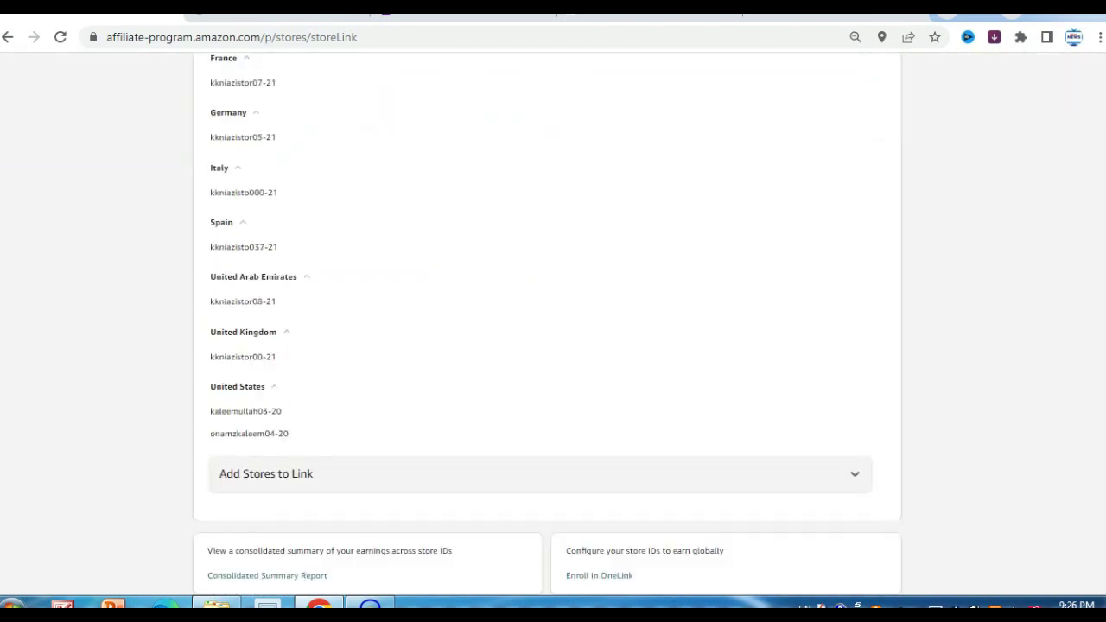
scroll(553, 320, "down", 2)
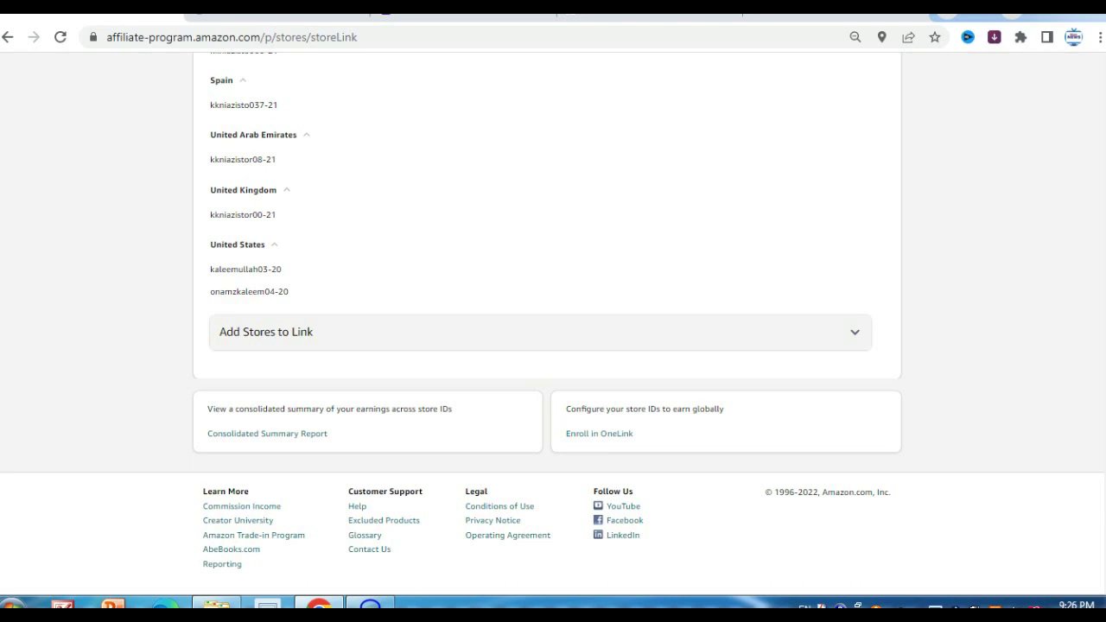
scroll(553, 320, "up", 6)
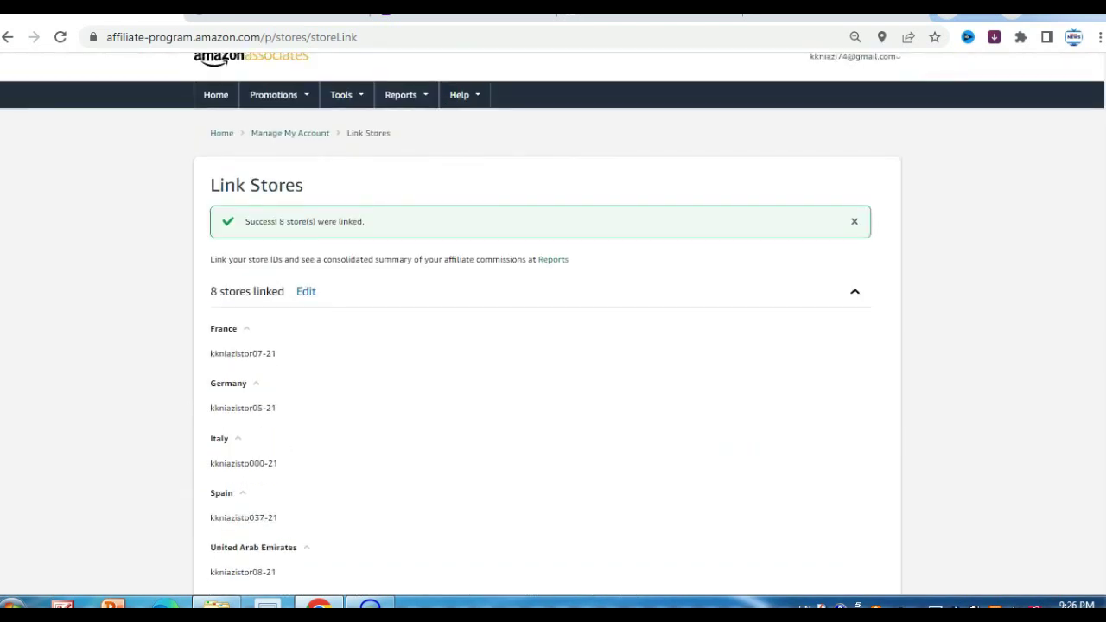
scroll(553, 345, "down", 1)
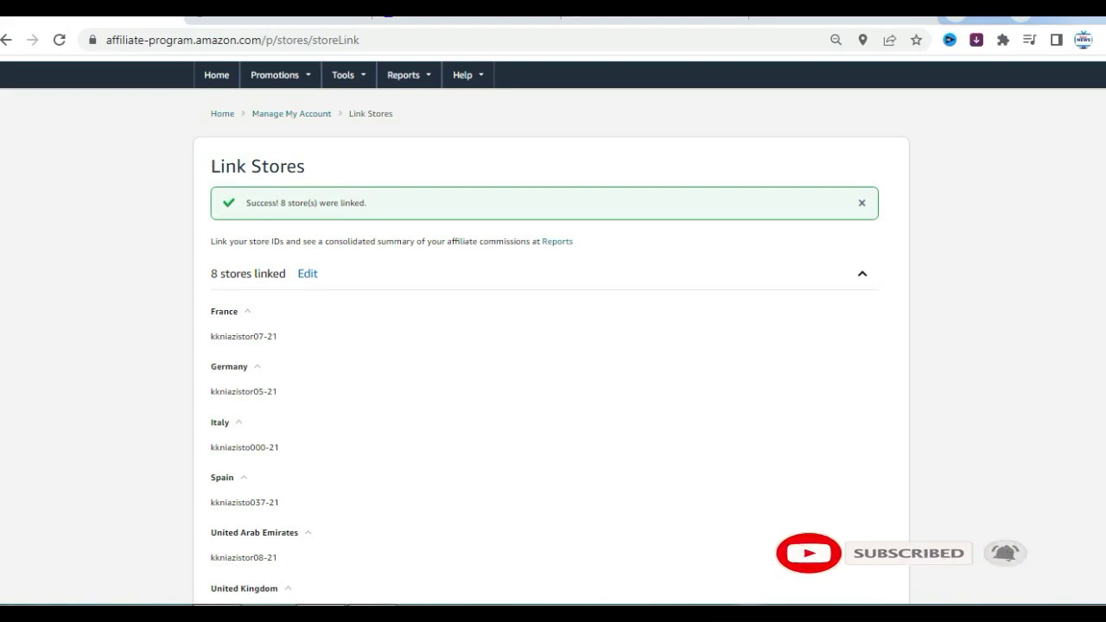
scroll(554, 345, "down", 2)
scroll(553, 346, "up", 2)
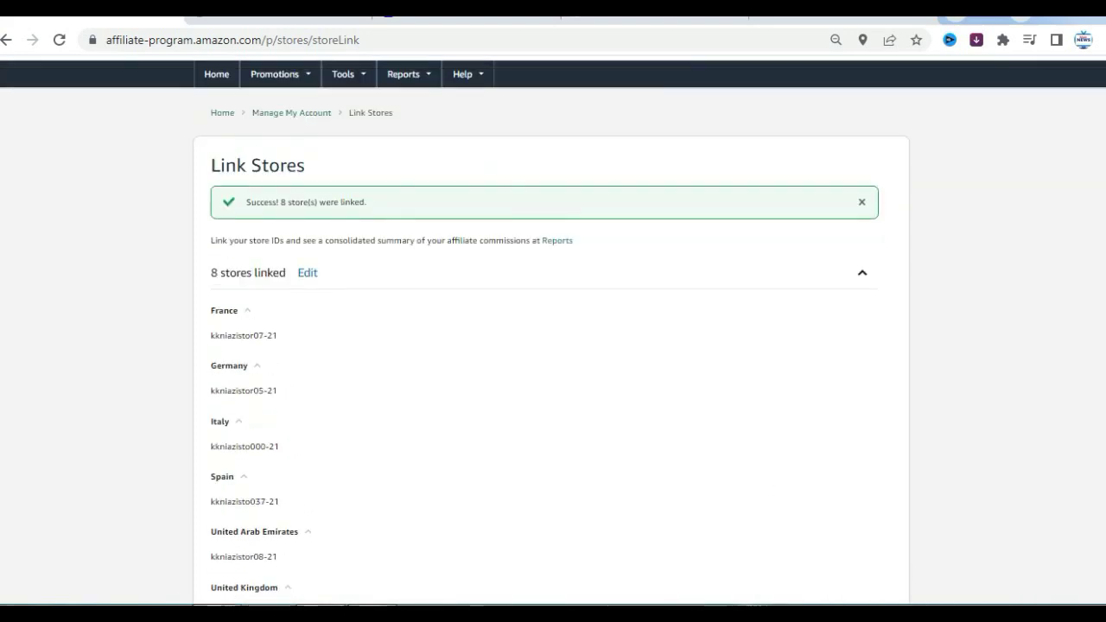